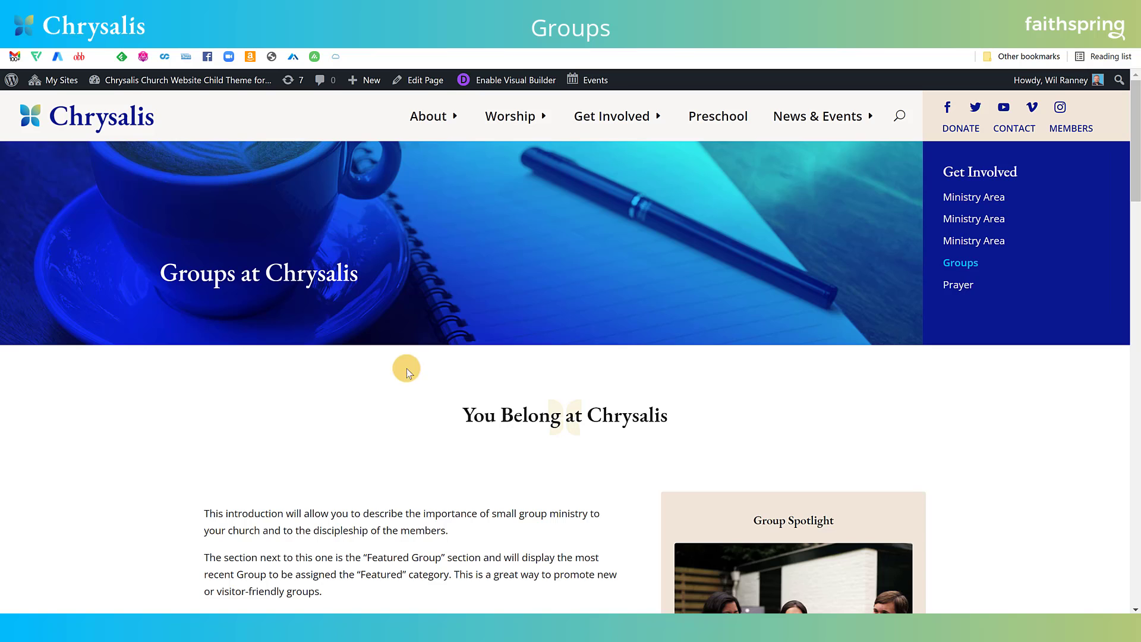
- Filter the group listing by Education, Featured and Music, and restore the All view
scroll(365, 434, down, 10)
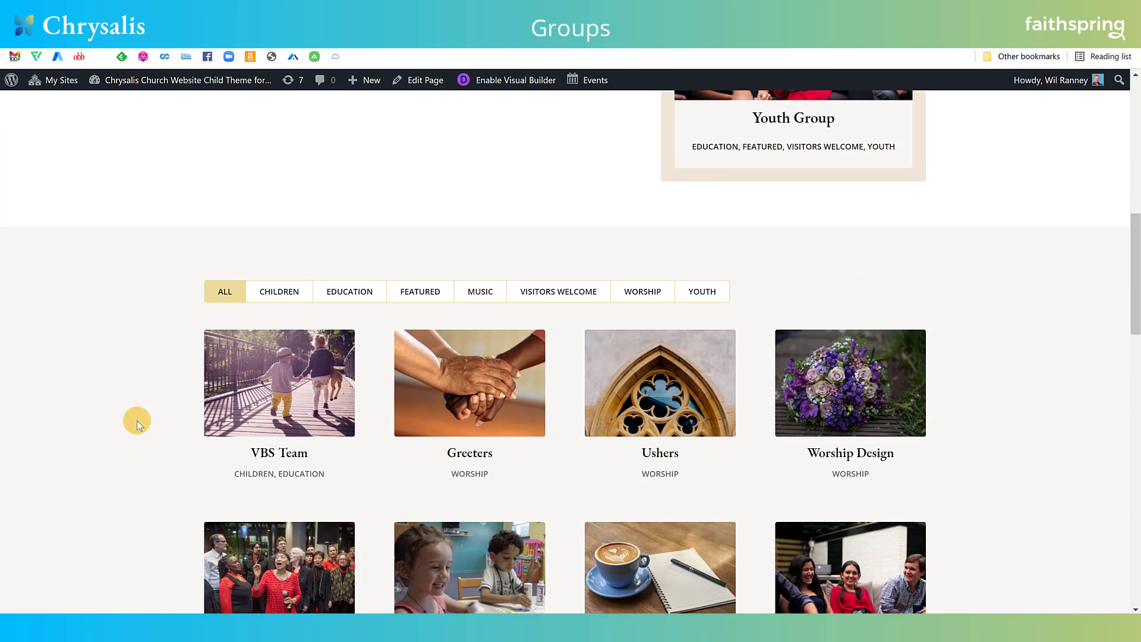
scroll(138, 420, down, 1)
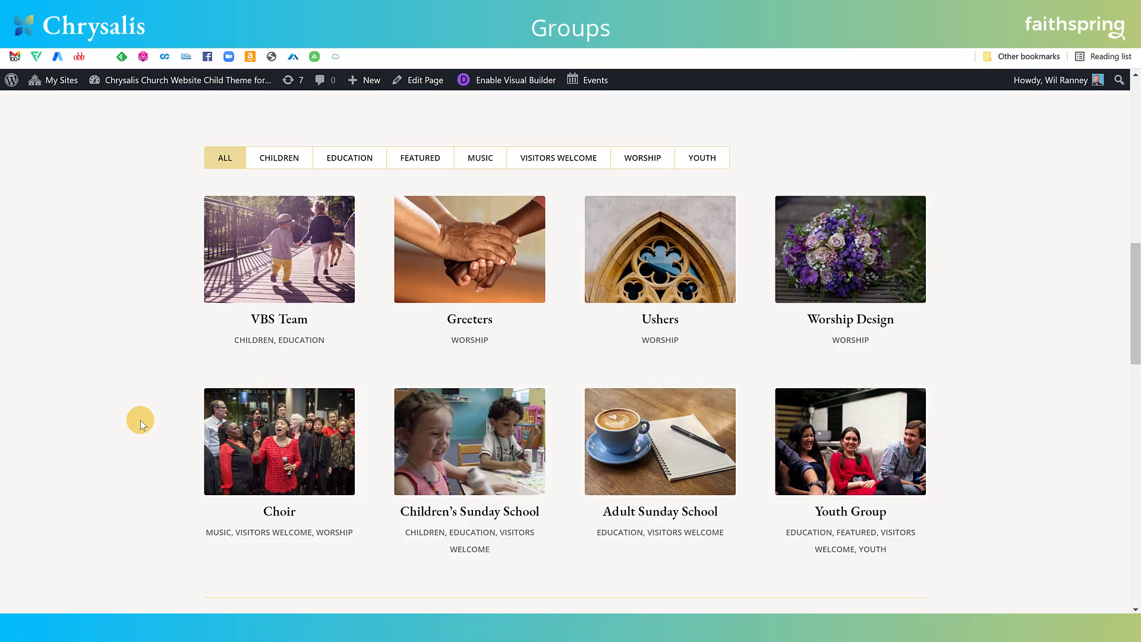
click(341, 163)
click(425, 157)
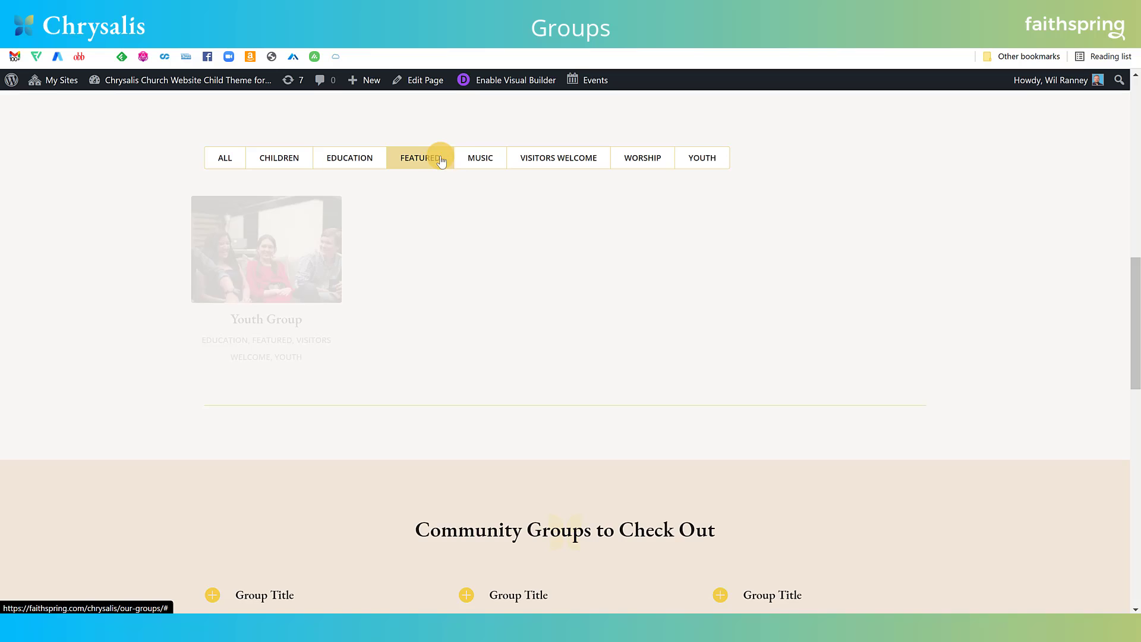
click(476, 159)
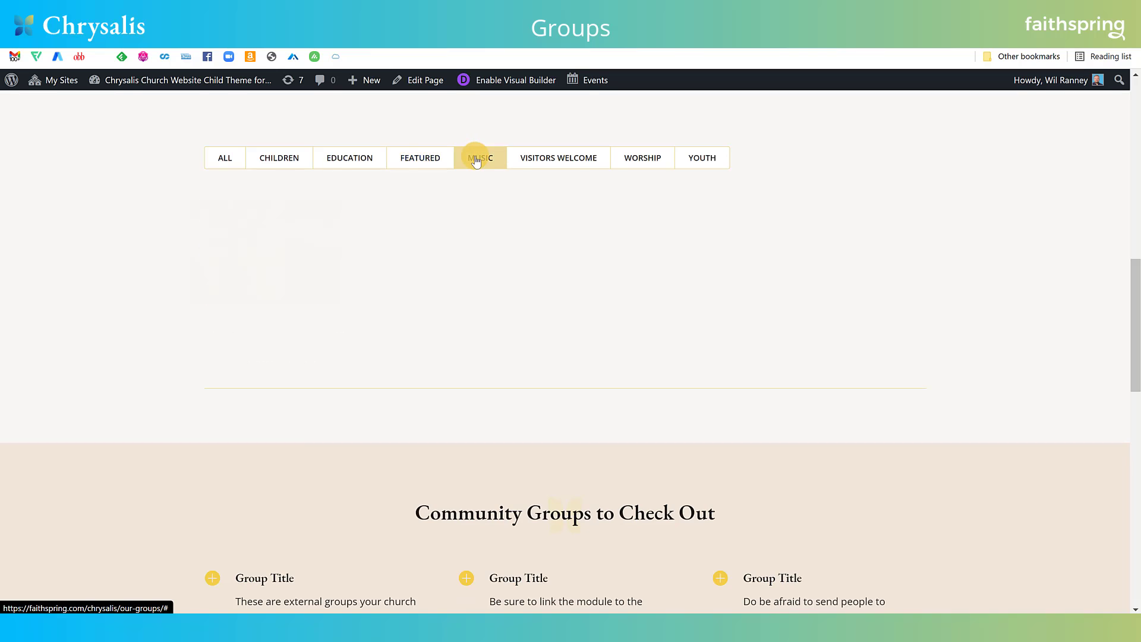
click(223, 160)
scroll(103, 306, up, 10)
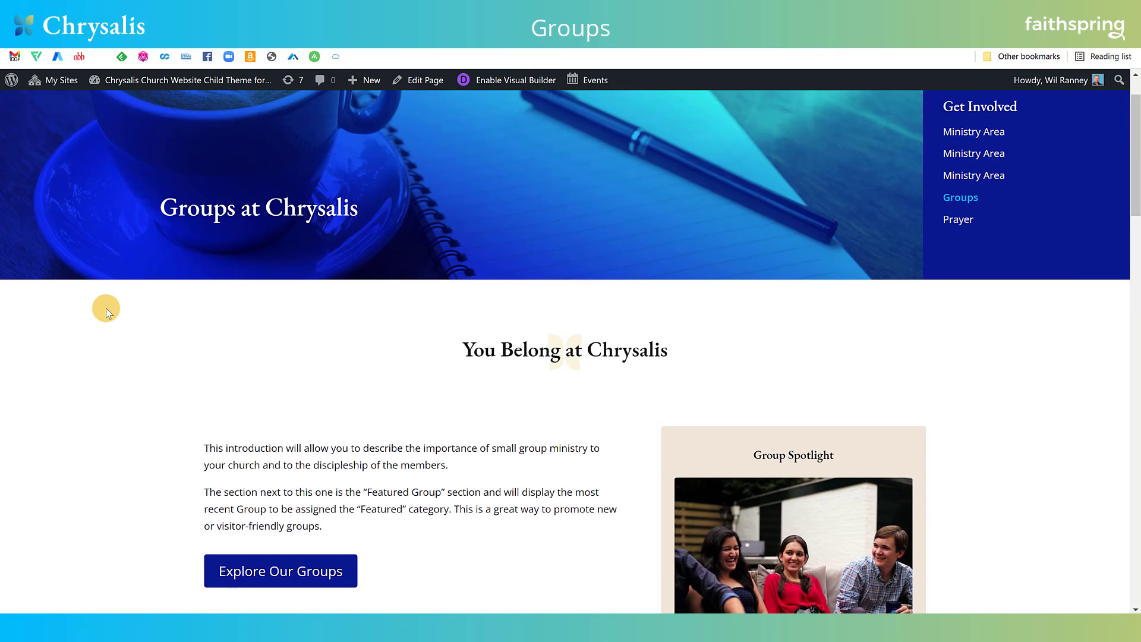
scroll(105, 308, up, 1)
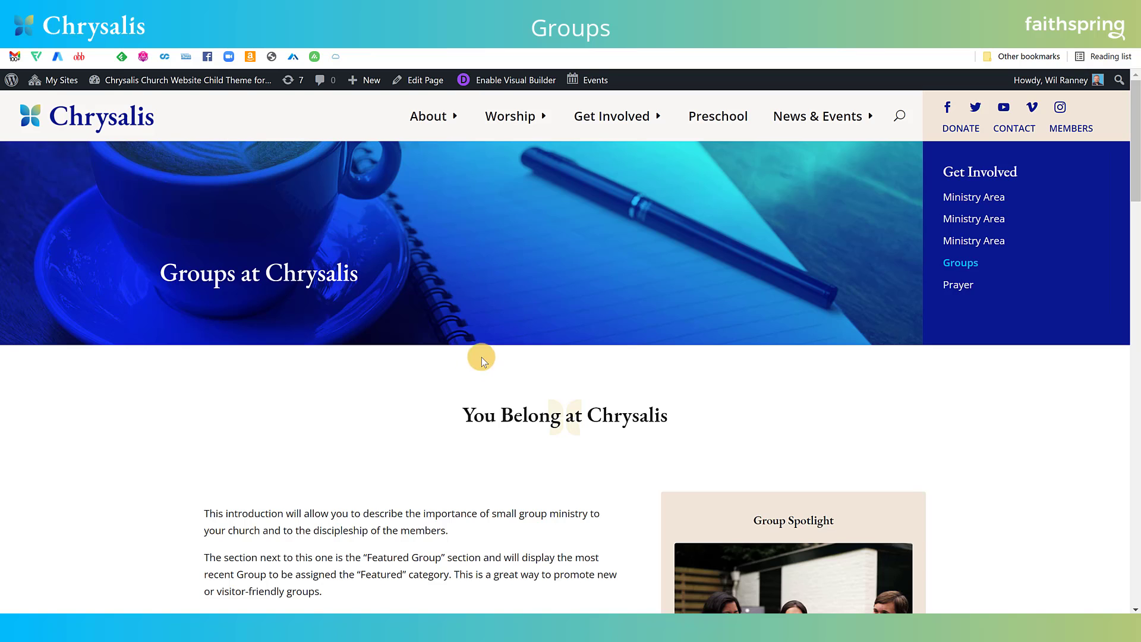
- Review the introduction and Group Spotlight, follow Explore Our Groups to the listing, and view the Community Groups to Check Out section
scroll(402, 394, down, 2)
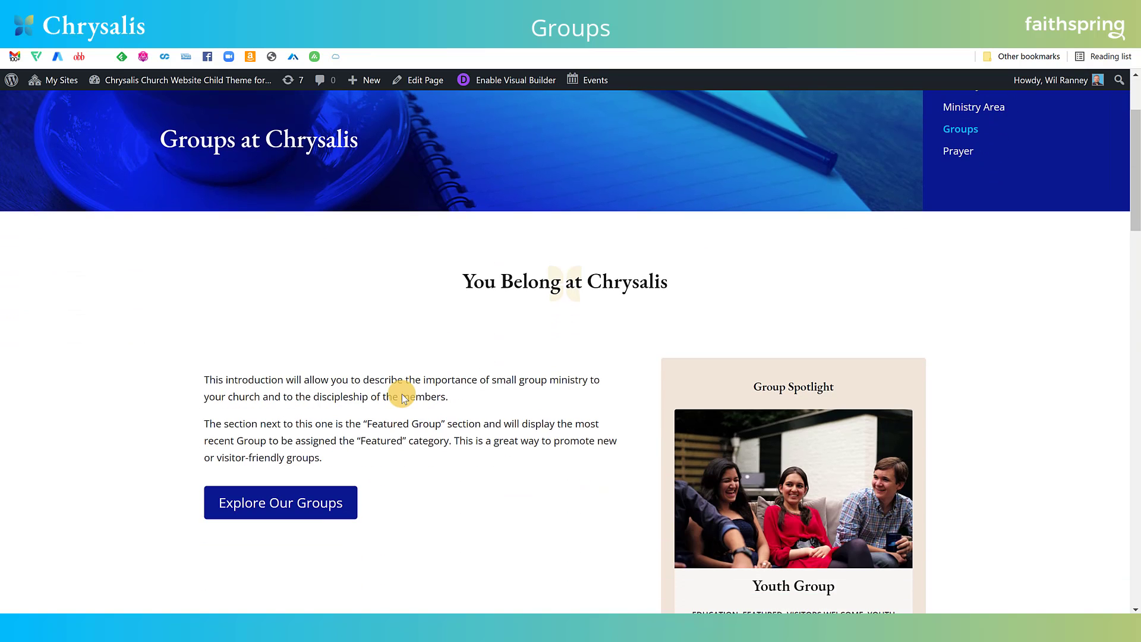
scroll(401, 394, down, 2)
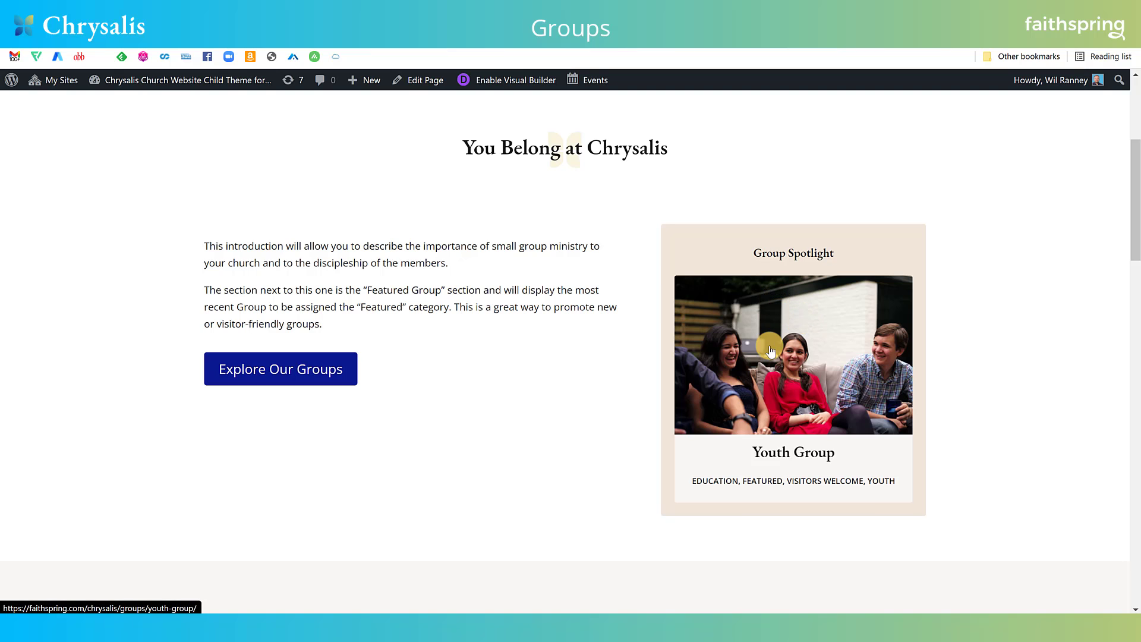
click(290, 368)
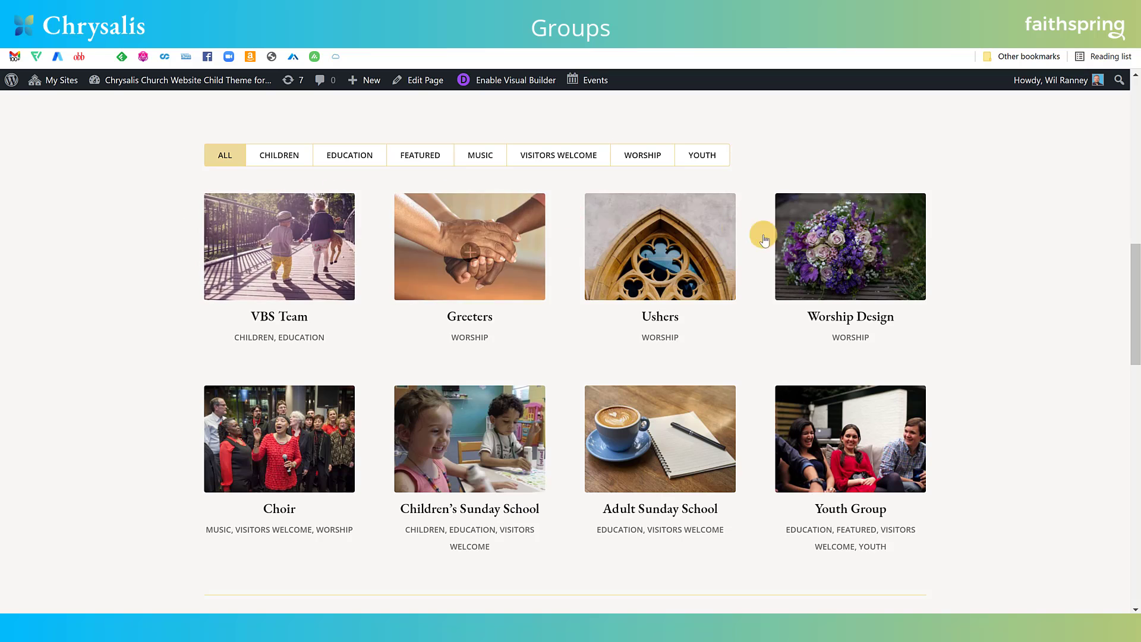
scroll(567, 392, down, 5)
scroll(568, 396, down, 3)
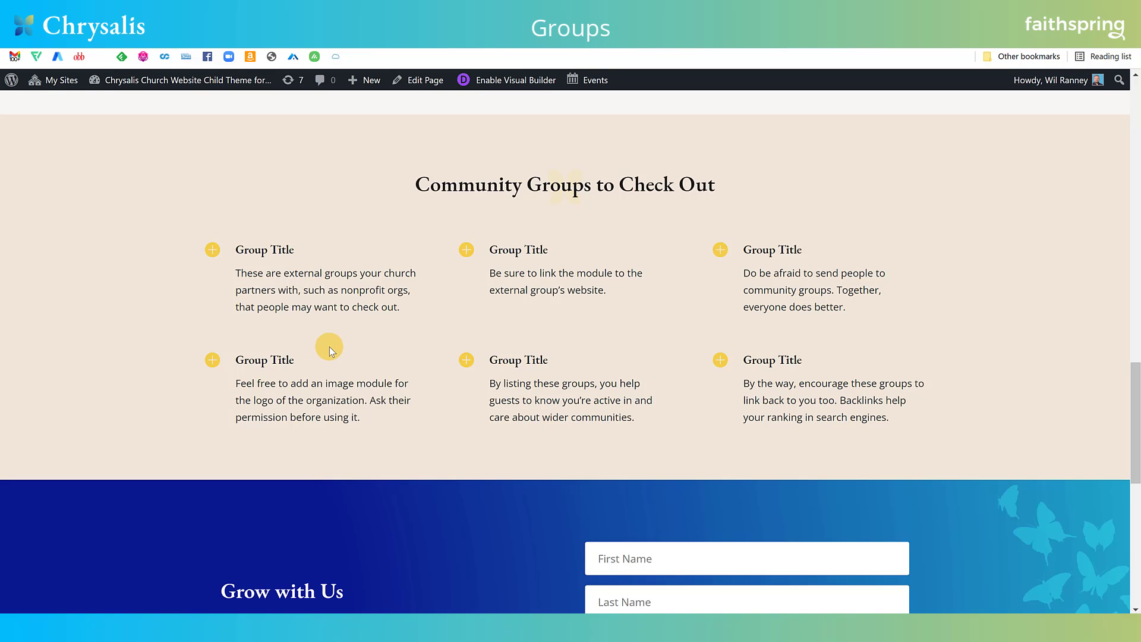
- Open the Youth Group page from the Group Spotlight
scroll(334, 341, up, 10)
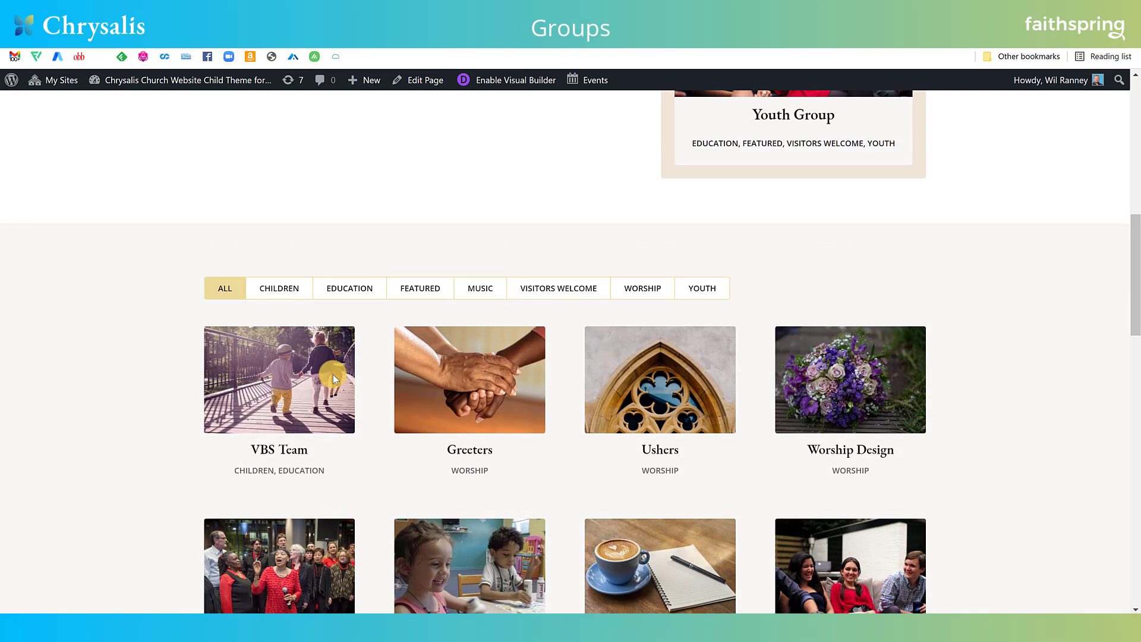
scroll(333, 374, up, 10)
scroll(332, 374, down, 2)
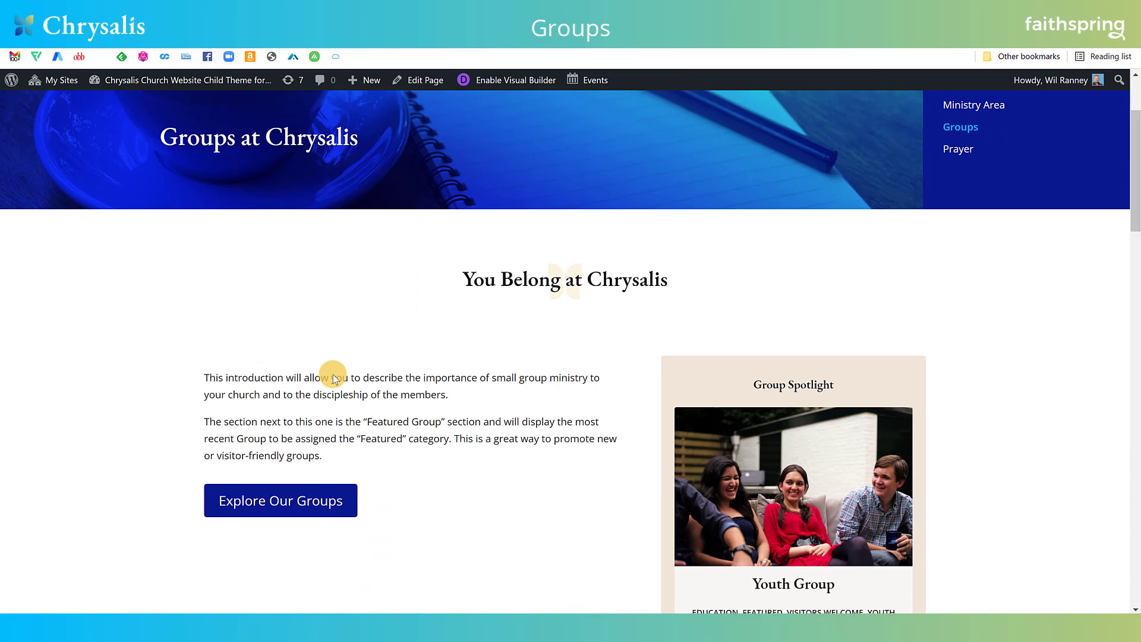
scroll(333, 374, down, 5)
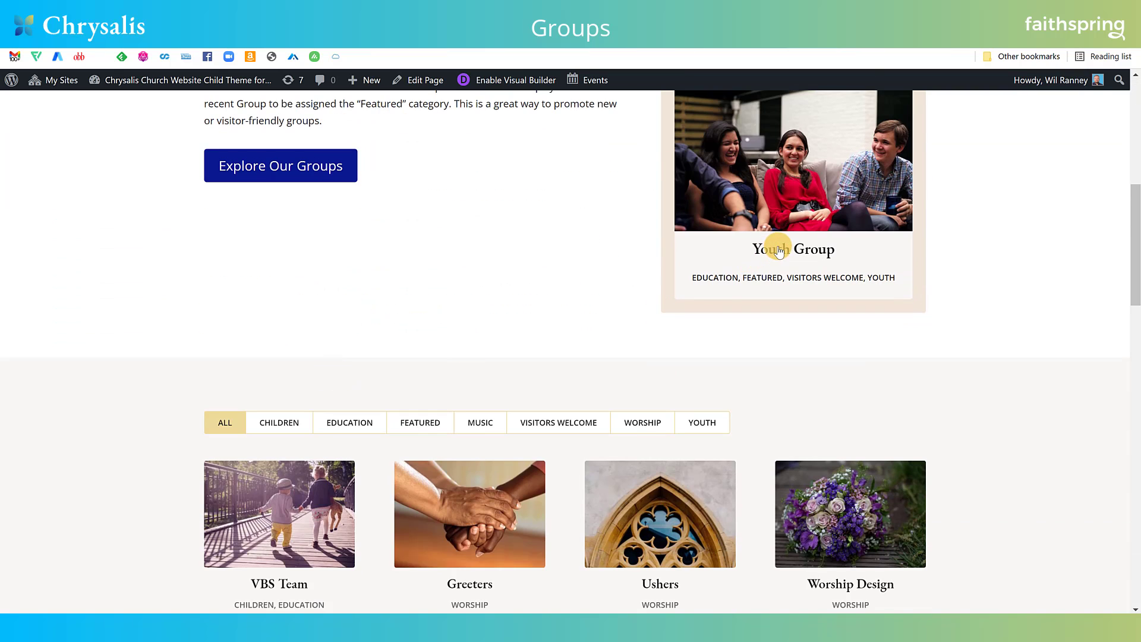
click(780, 251)
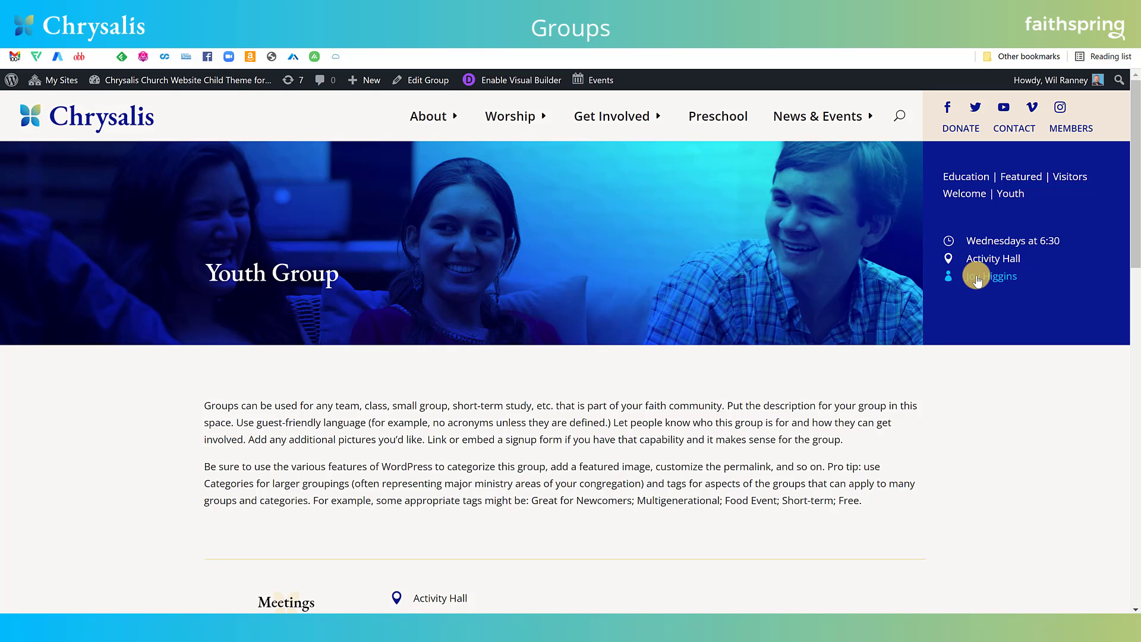
- Follow the meeting time and contact person links in the Youth Group header to their page sections
click(984, 241)
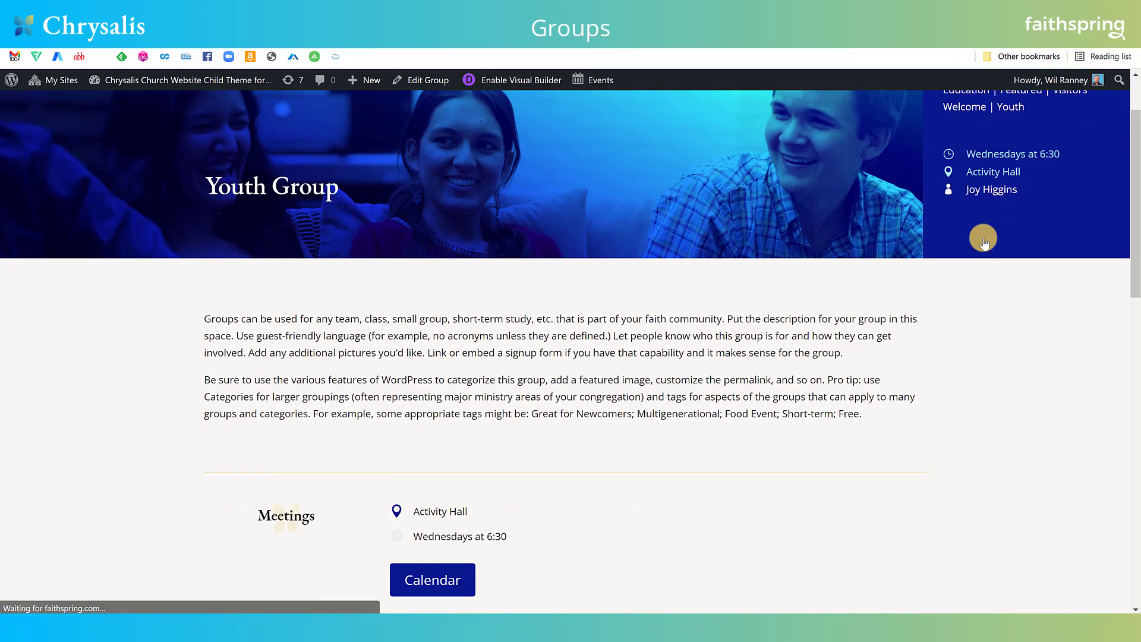
scroll(918, 272, up, 8)
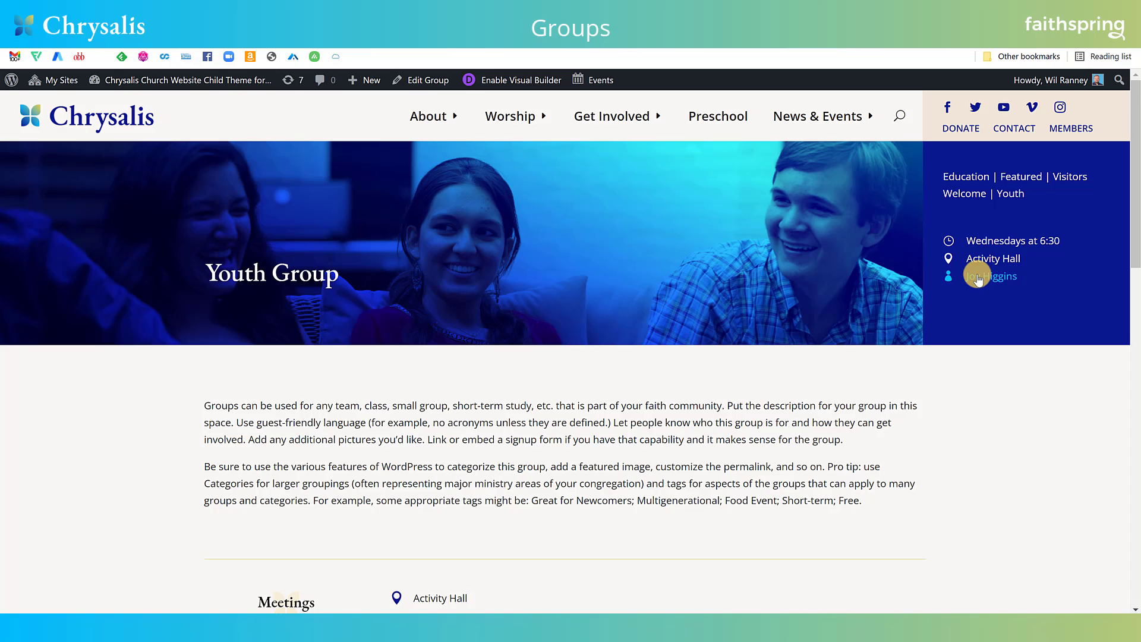
click(980, 277)
scroll(967, 287, up, 10)
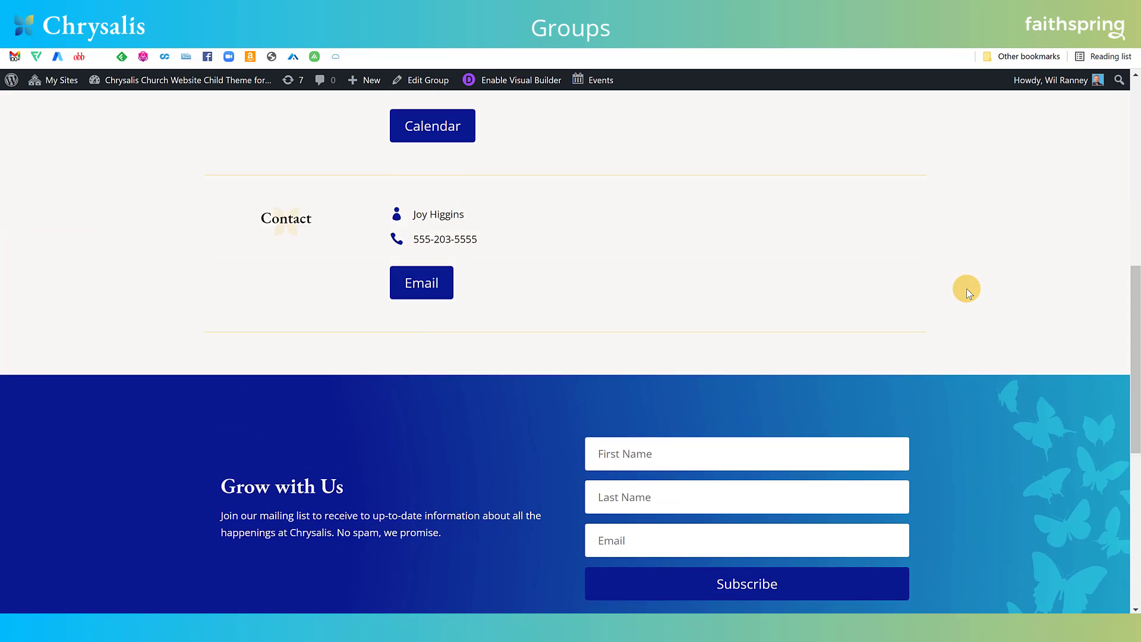
scroll(900, 305, down, 3)
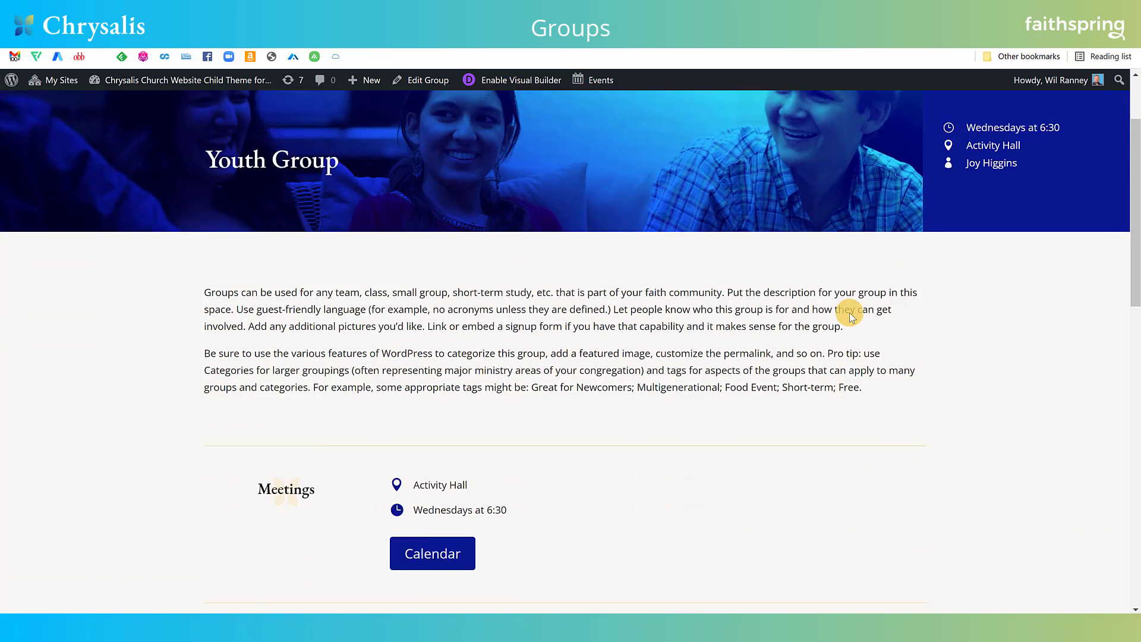
- Examine the Youth Group page's description text and its Meetings and Contact sections
drag(206, 208, 893, 307)
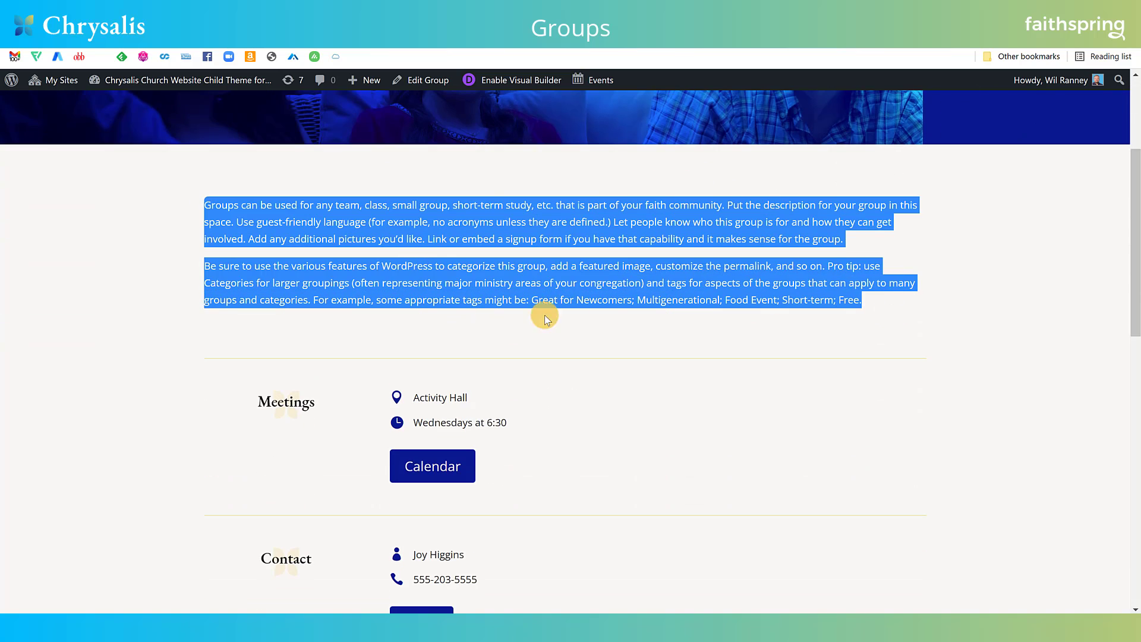
click(462, 238)
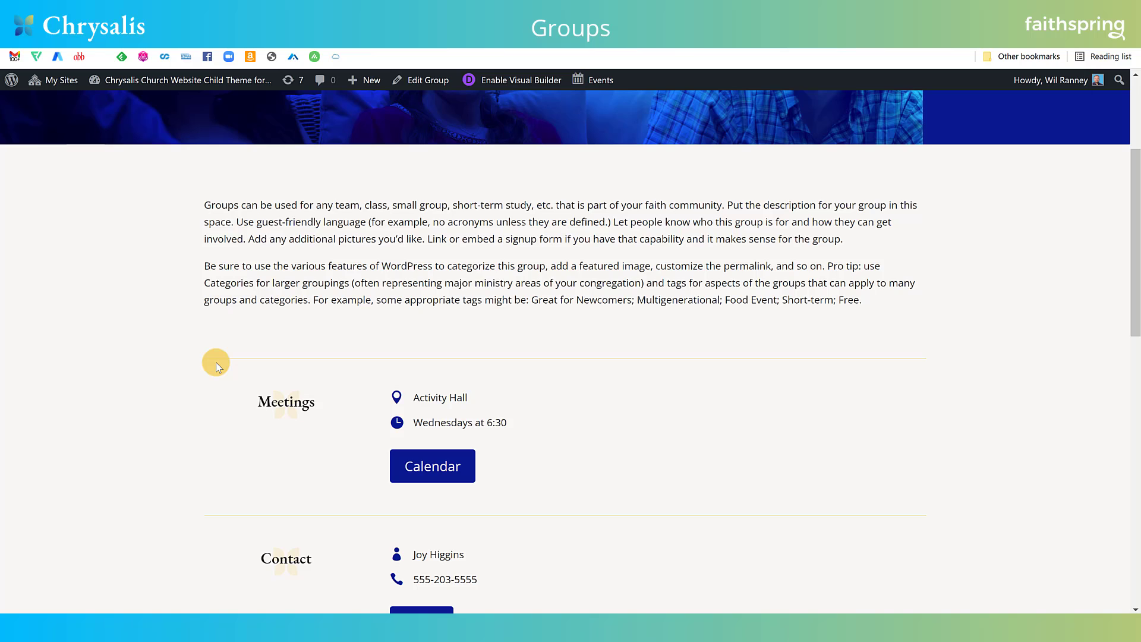
scroll(216, 362, down, 3)
scroll(216, 362, up, 3)
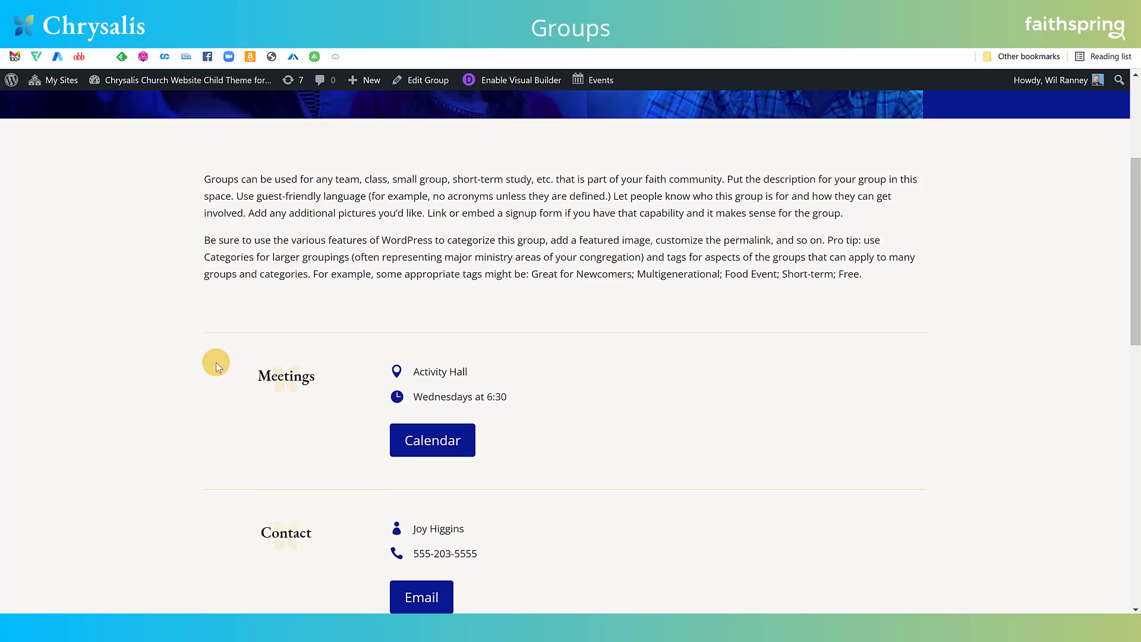
scroll(215, 362, up, 3)
scroll(215, 362, down, 4)
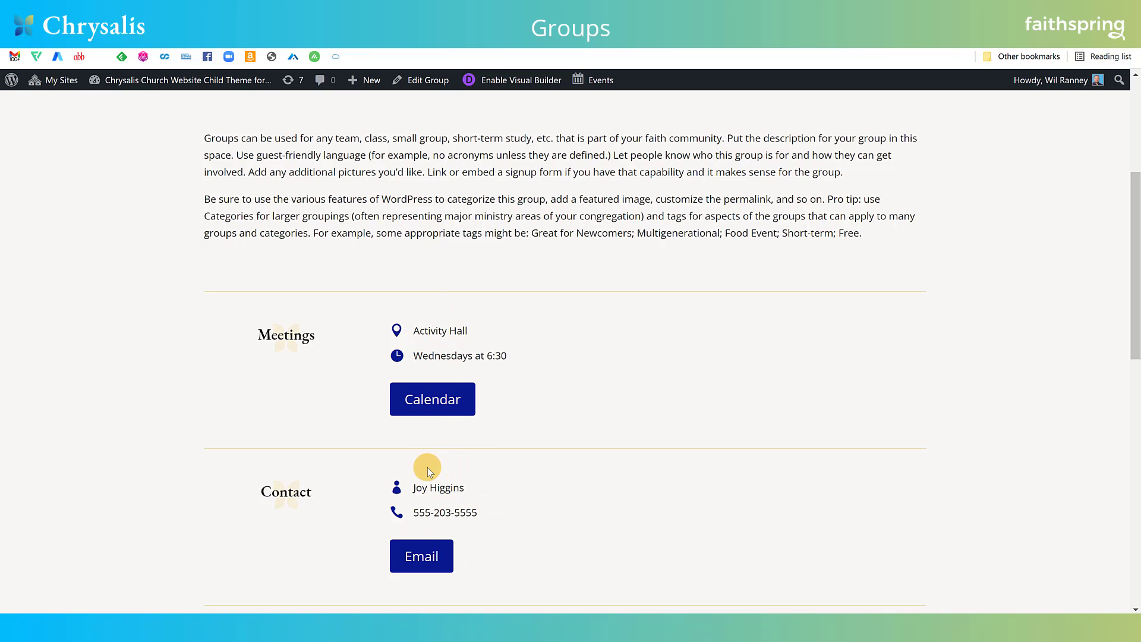
scroll(502, 476, up, 4)
scroll(501, 476, down, 4)
scroll(529, 472, down, 2)
scroll(525, 472, up, 5)
scroll(526, 472, up, 1)
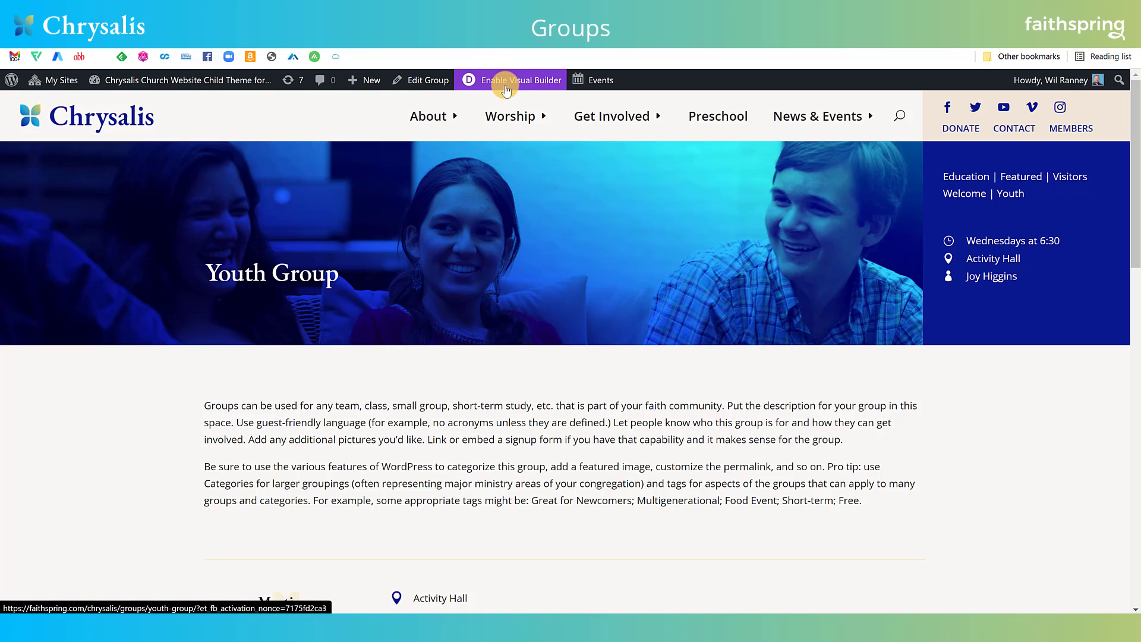
- Open the Youth Group entry for editing and review its description and the Groups field instructions
click(416, 85)
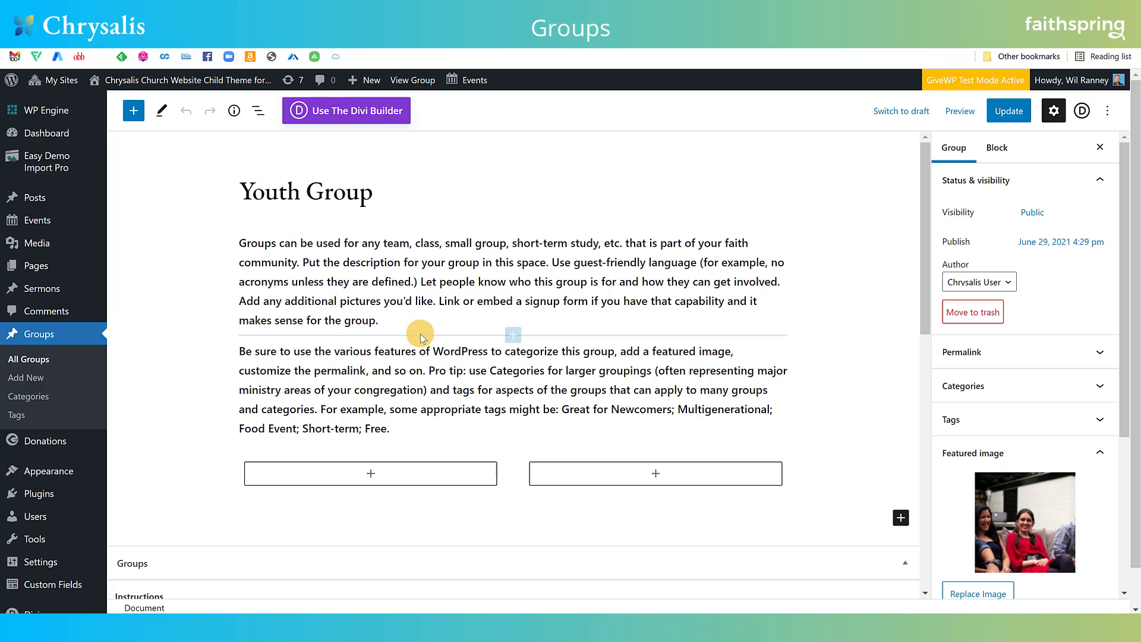
scroll(447, 343, down, 3)
scroll(449, 345, up, 3)
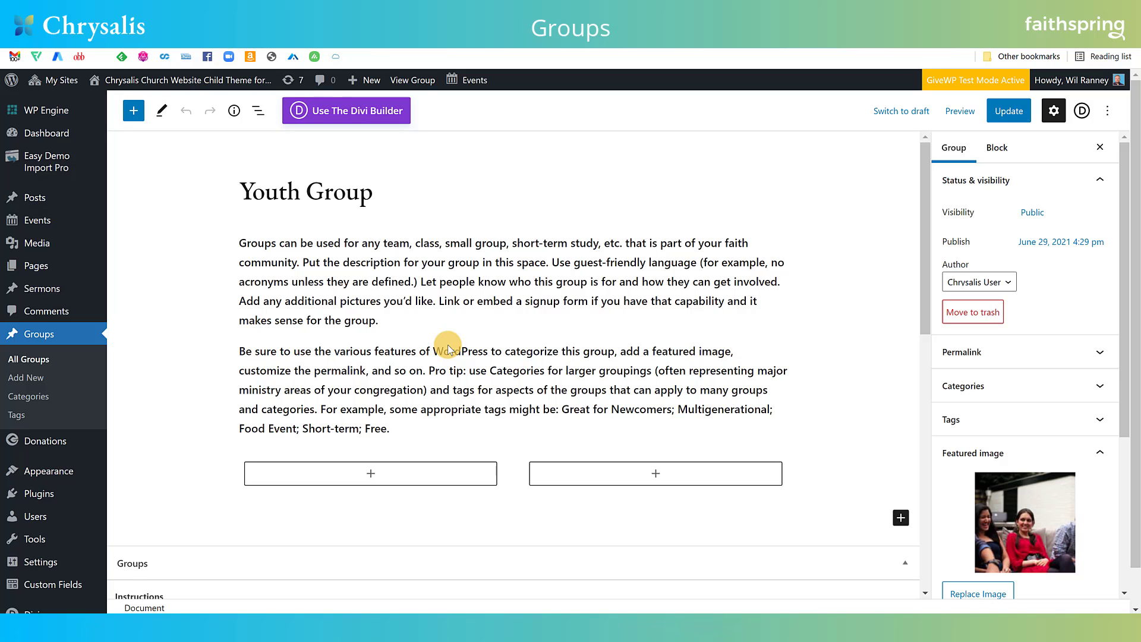
scroll(447, 345, down, 1)
scroll(445, 343, up, 1)
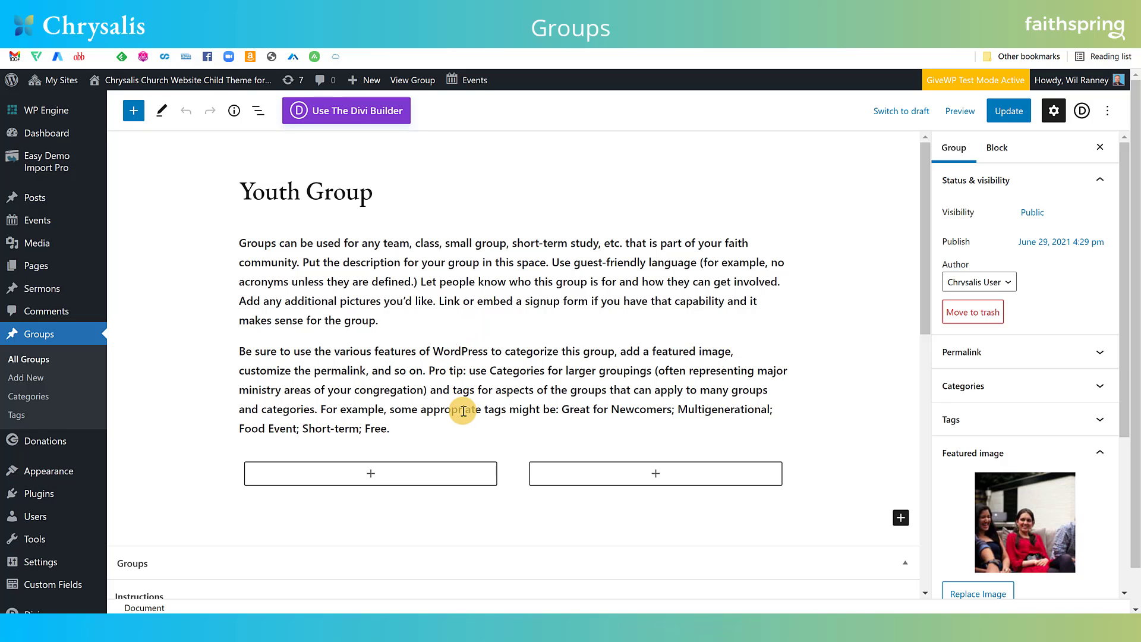
scroll(463, 410, down, 6)
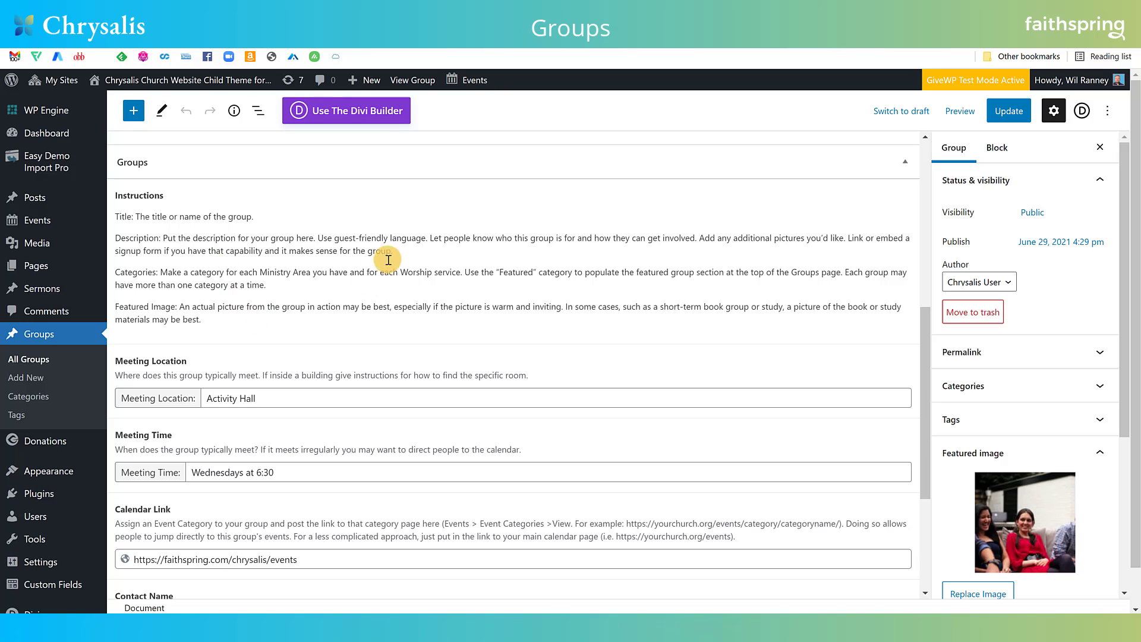
scroll(337, 344, down, 1)
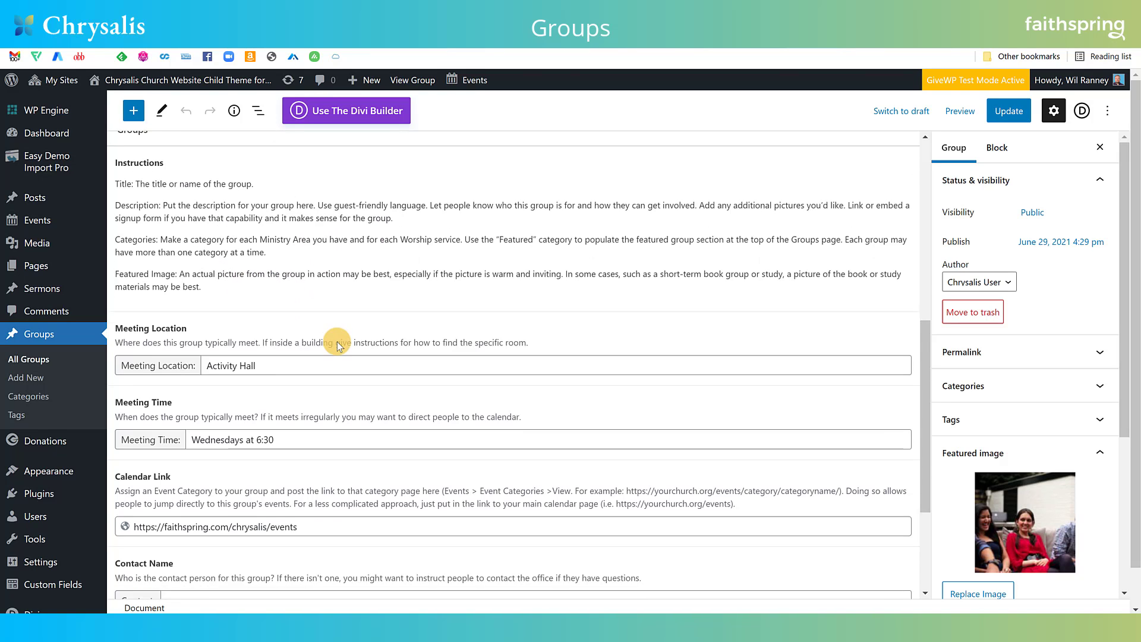
scroll(337, 345, down, 1)
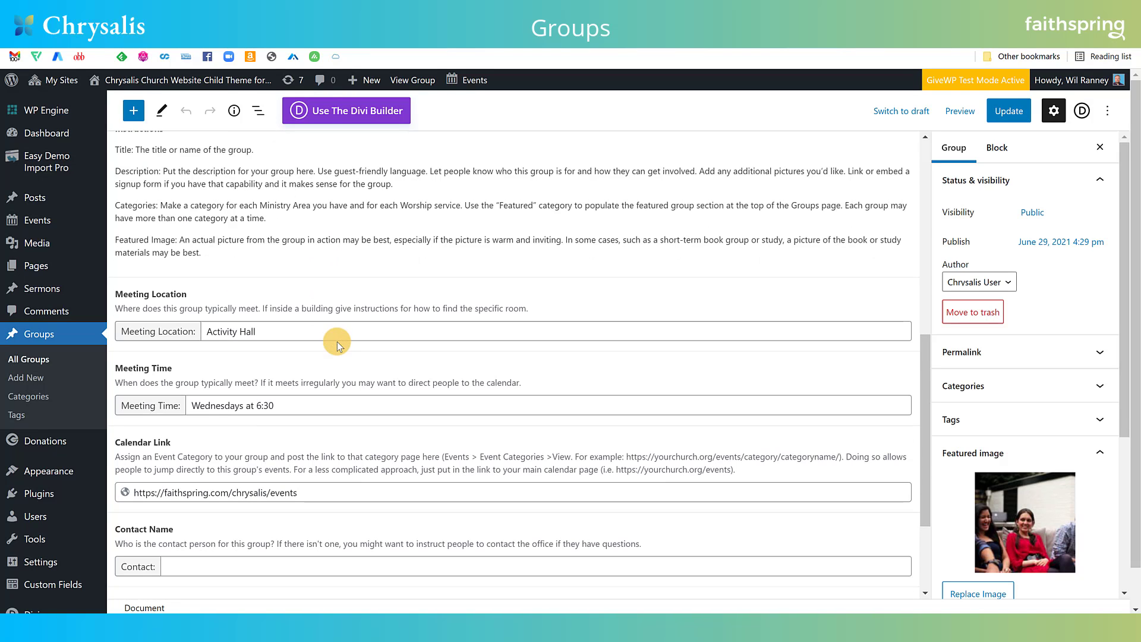
- Review the Youth Group's Meeting Location, Meeting Time and Calendar Link fields and their instructions
click(247, 332)
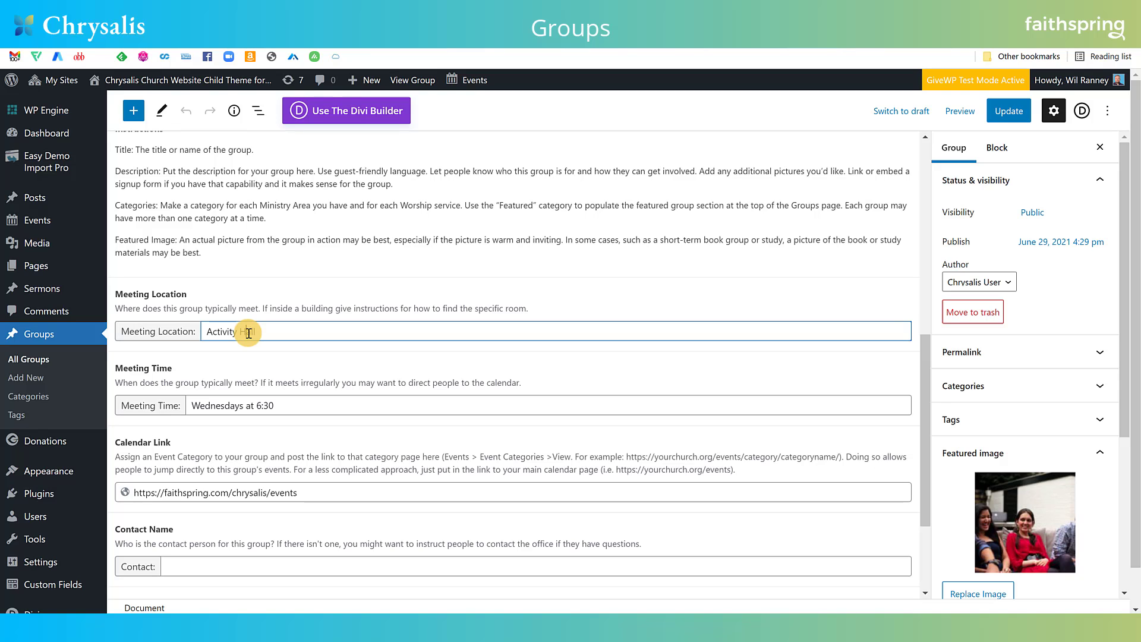
click(241, 404)
scroll(273, 420, down, 3)
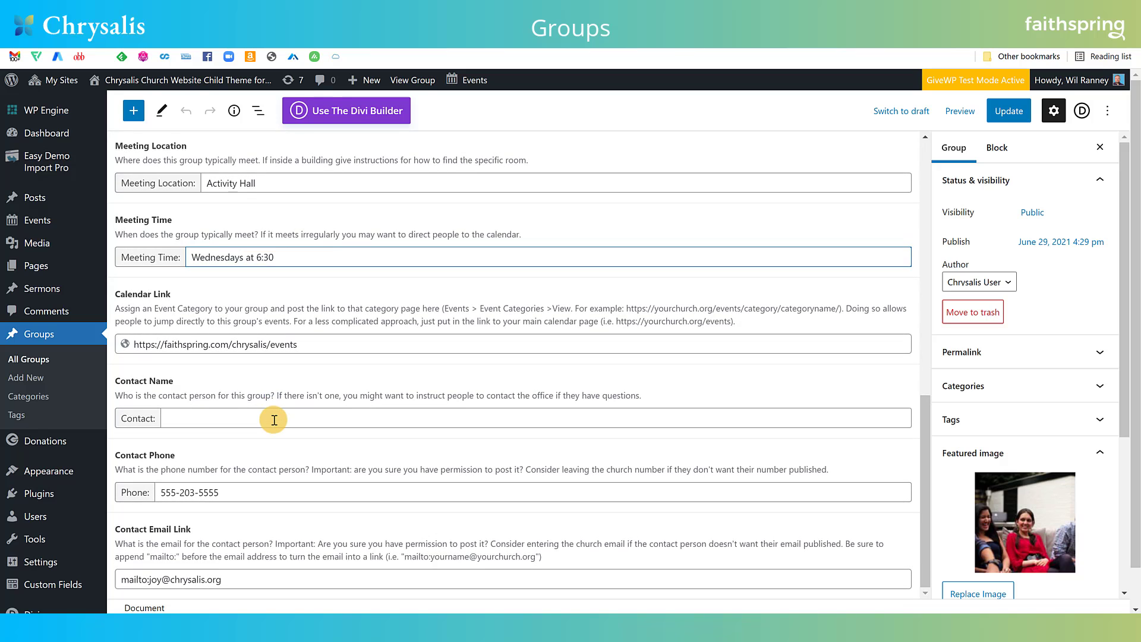
scroll(274, 420, up, 1)
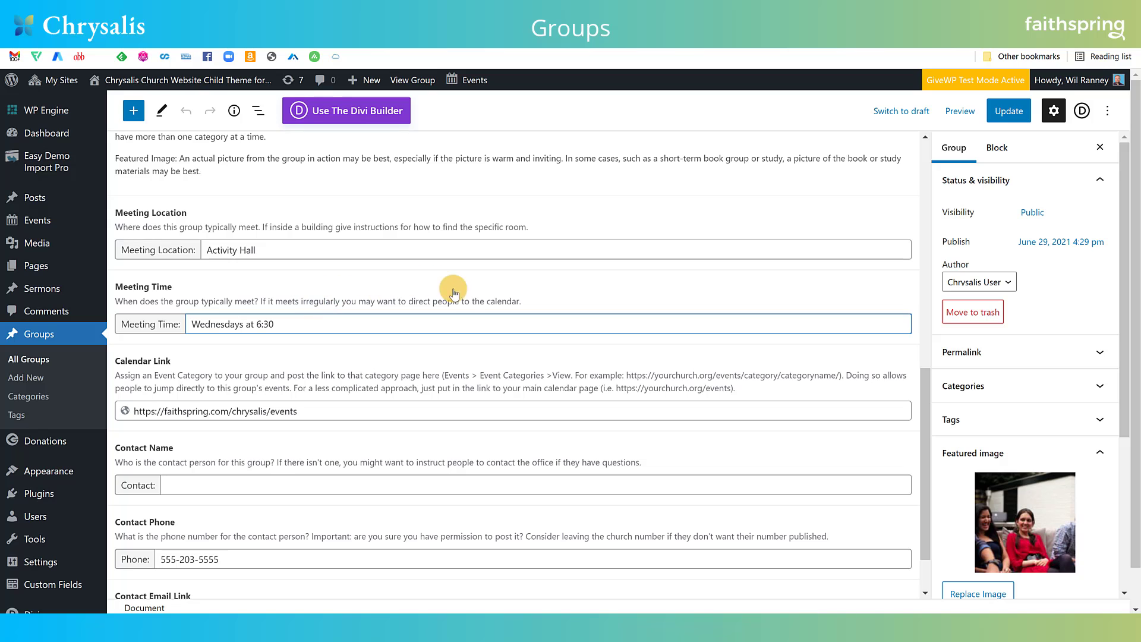
scroll(281, 402, down, 1)
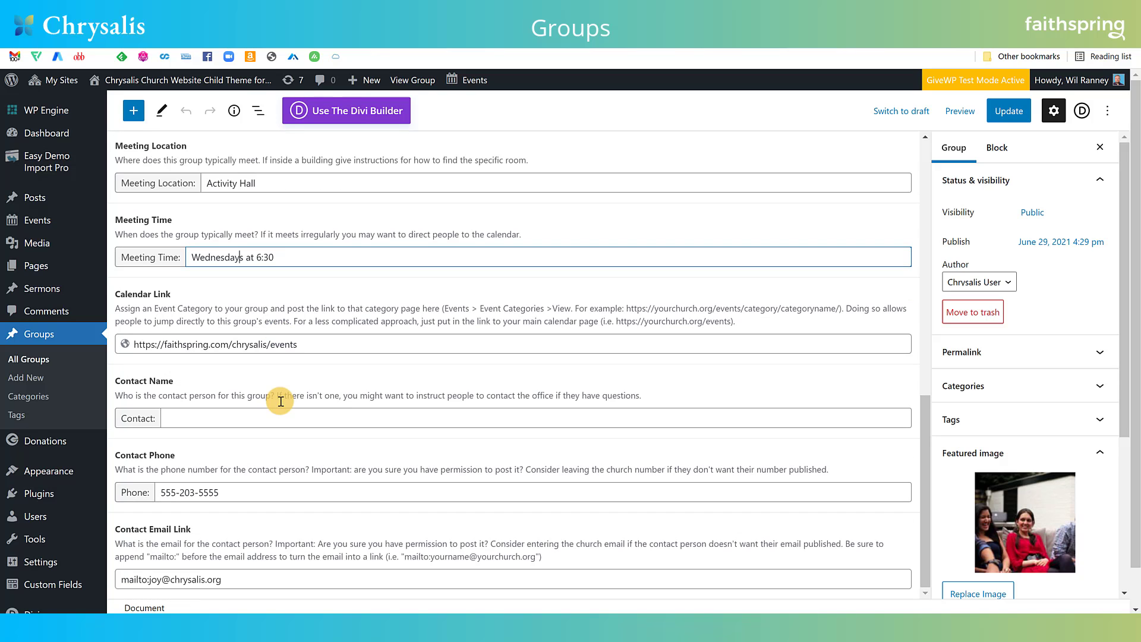
click(306, 347)
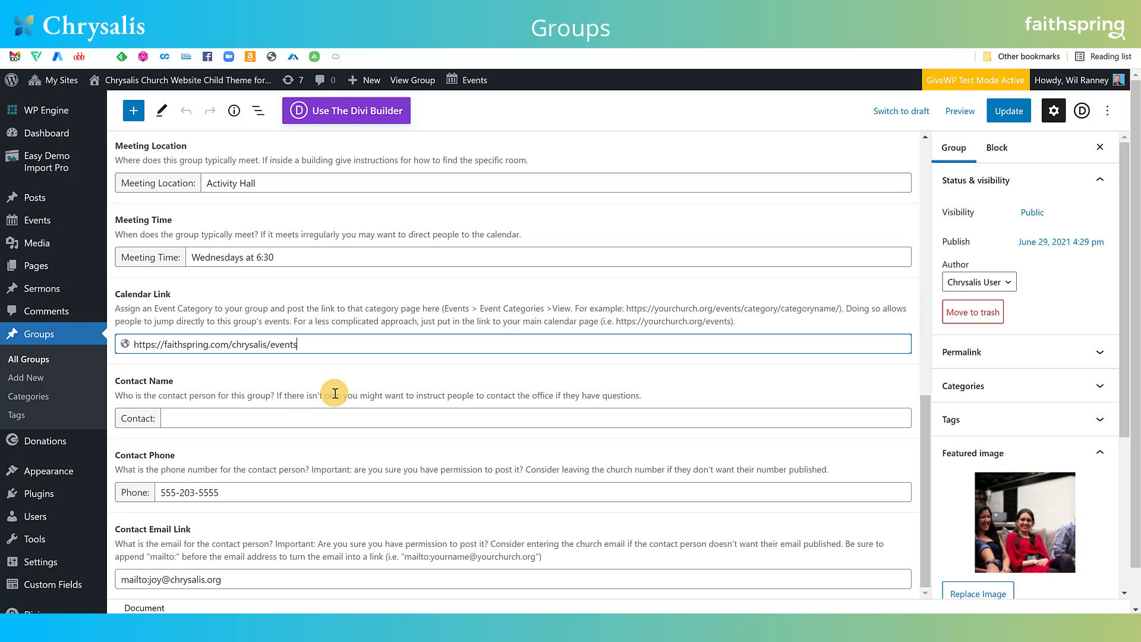
- Review the Youth Group's Contact Name, Contact Phone and Contact Email Link fields, including the mailto link format
click(295, 415)
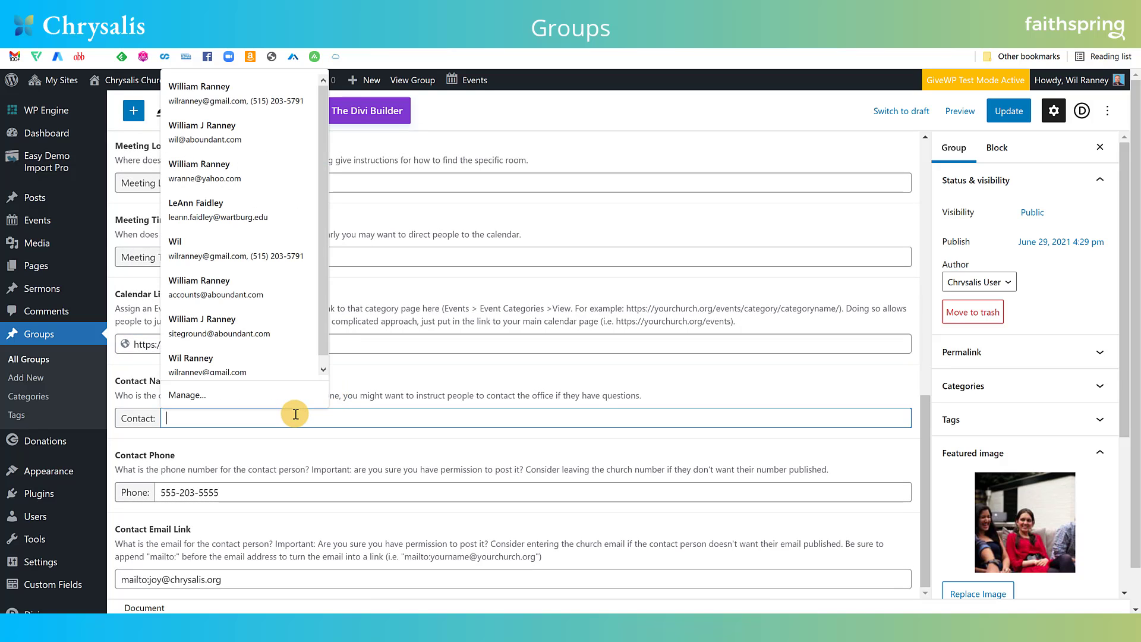
click(390, 383)
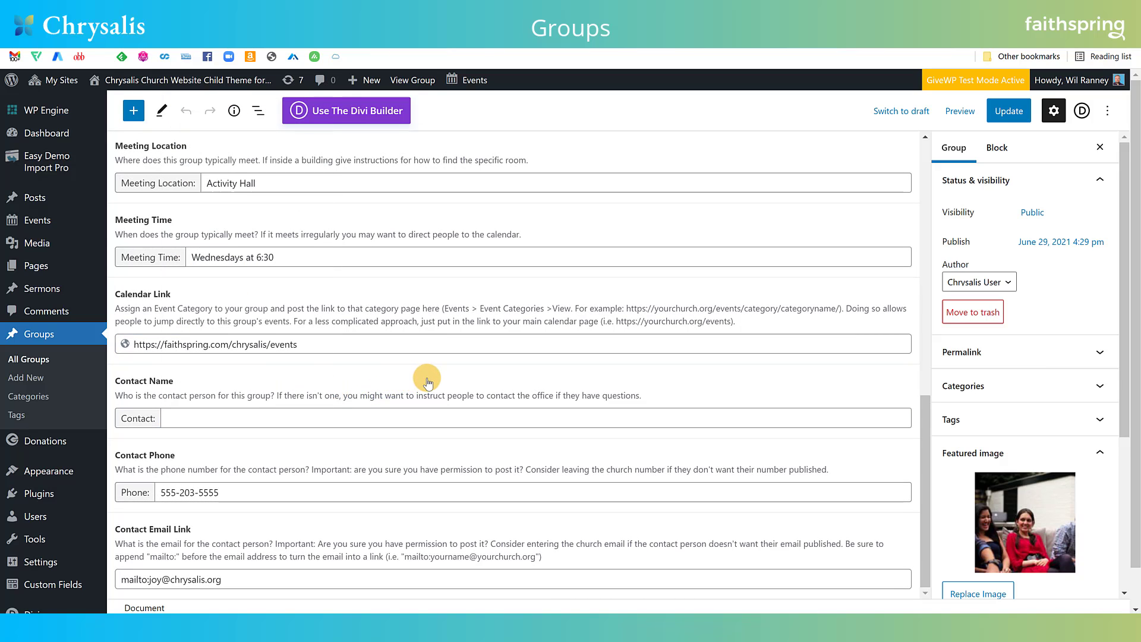
click(449, 417)
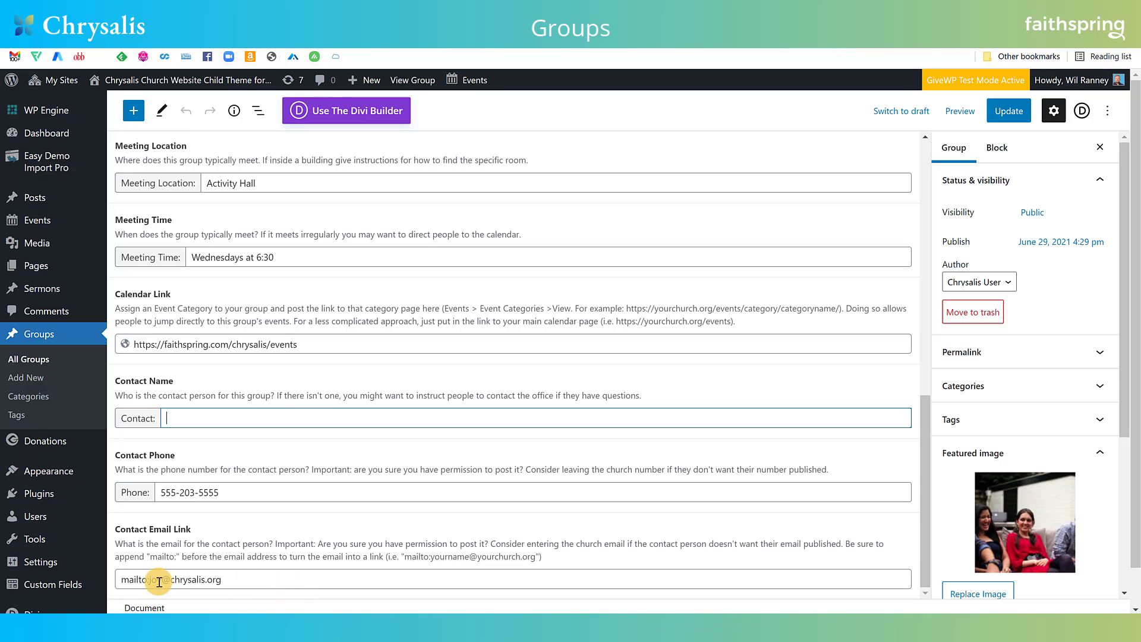
drag(121, 583, 249, 586)
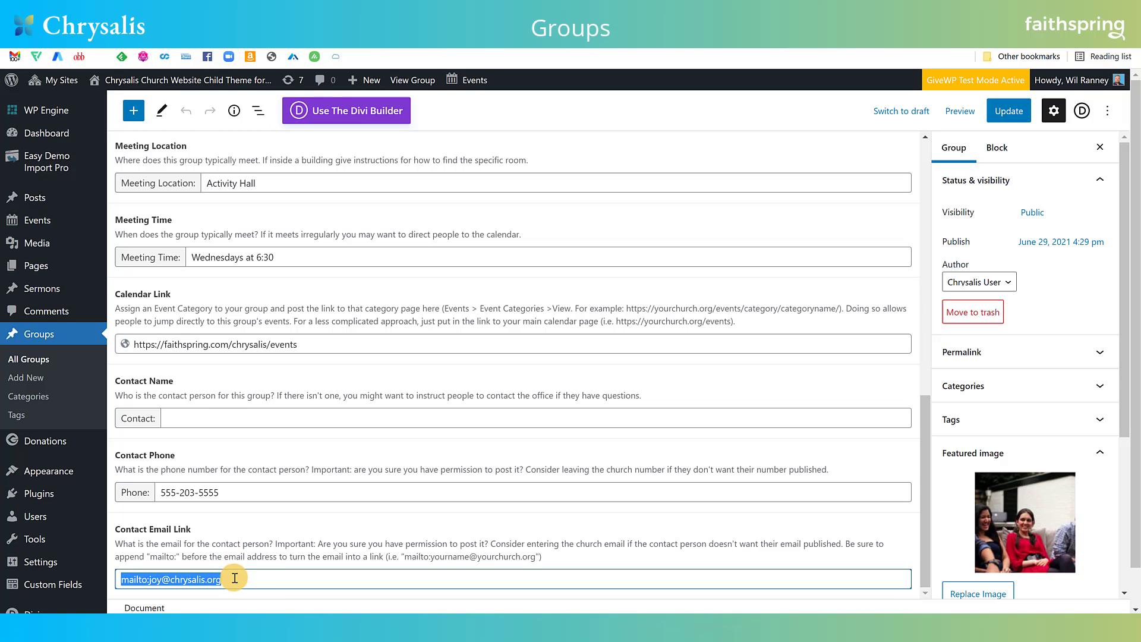
click(234, 579)
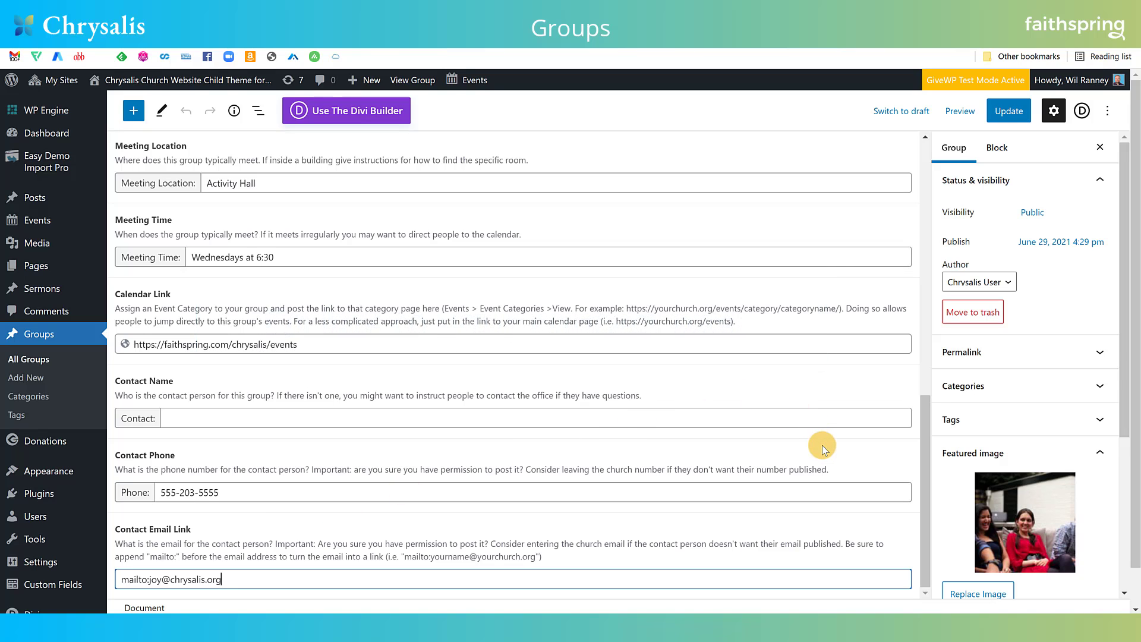
- Expand the Youth Group's Categories and review its category, tag and featured image settings
scroll(983, 461, down, 3)
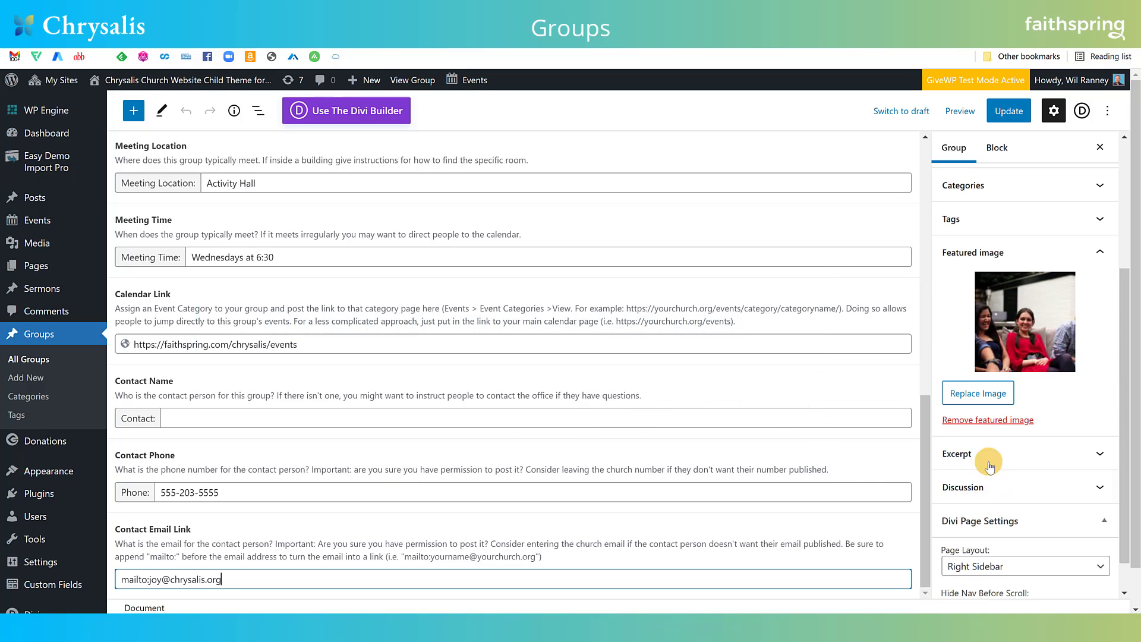
scroll(1073, 320, up, 3)
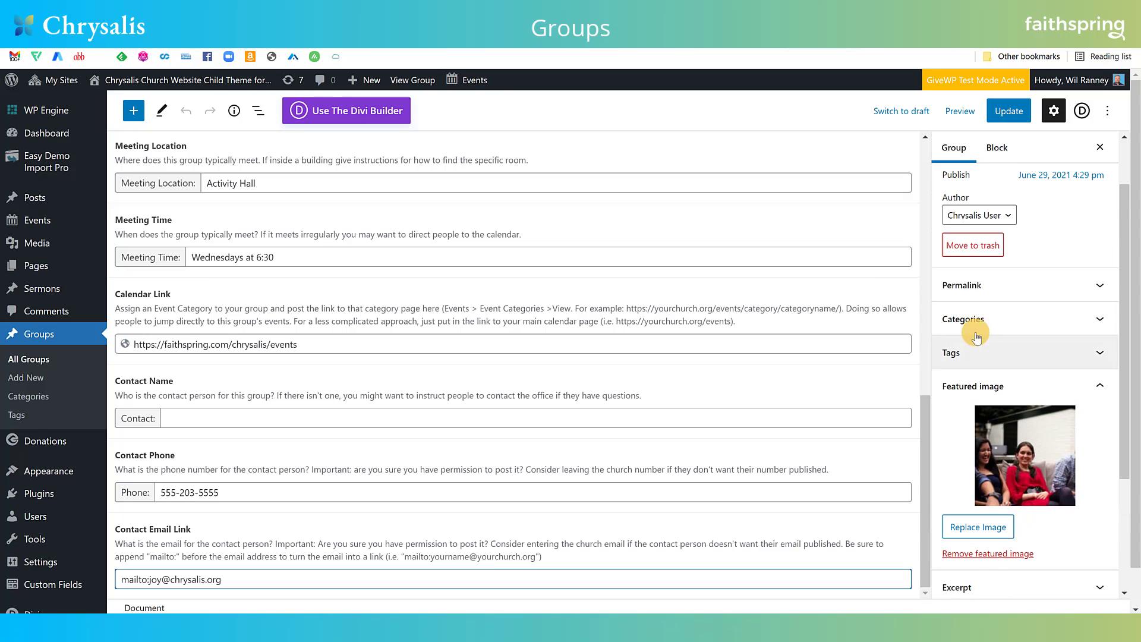
click(1093, 326)
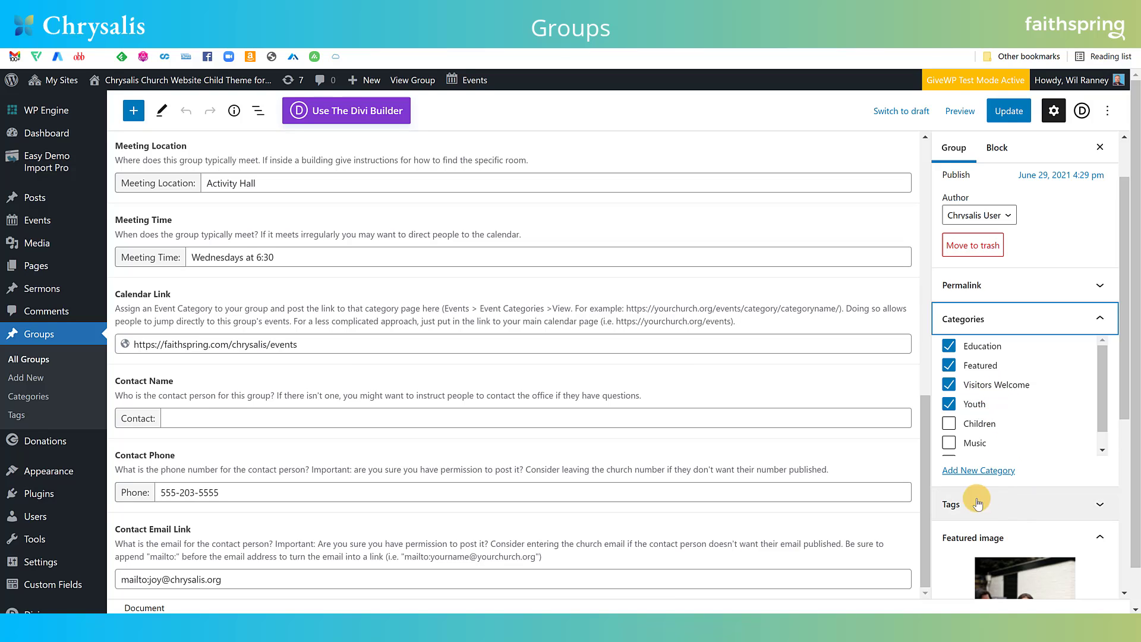
scroll(937, 497, down, 3)
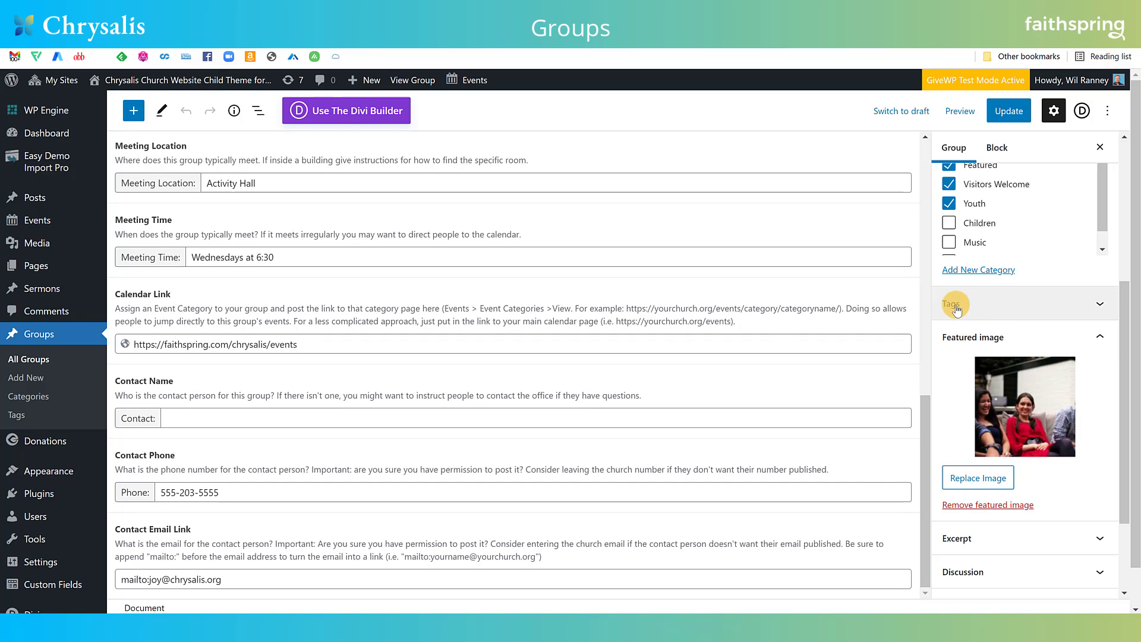
scroll(687, 373, up, 1)
- Open the Field Groups list of Custom Fields
scroll(687, 373, up, 10)
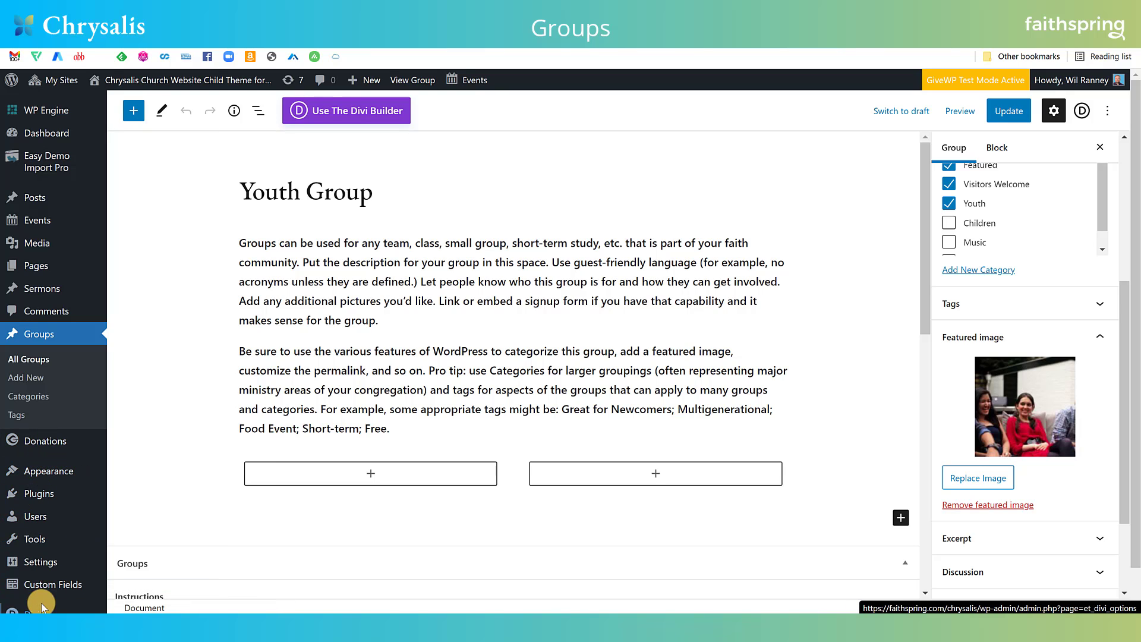
mouse_move(43, 585)
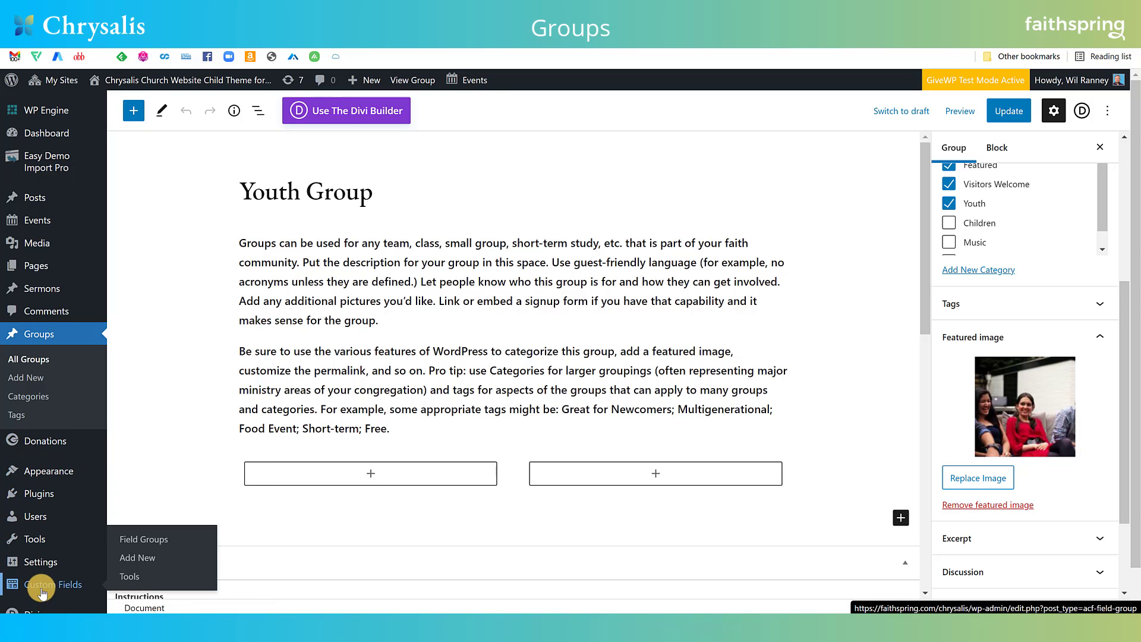
click(143, 540)
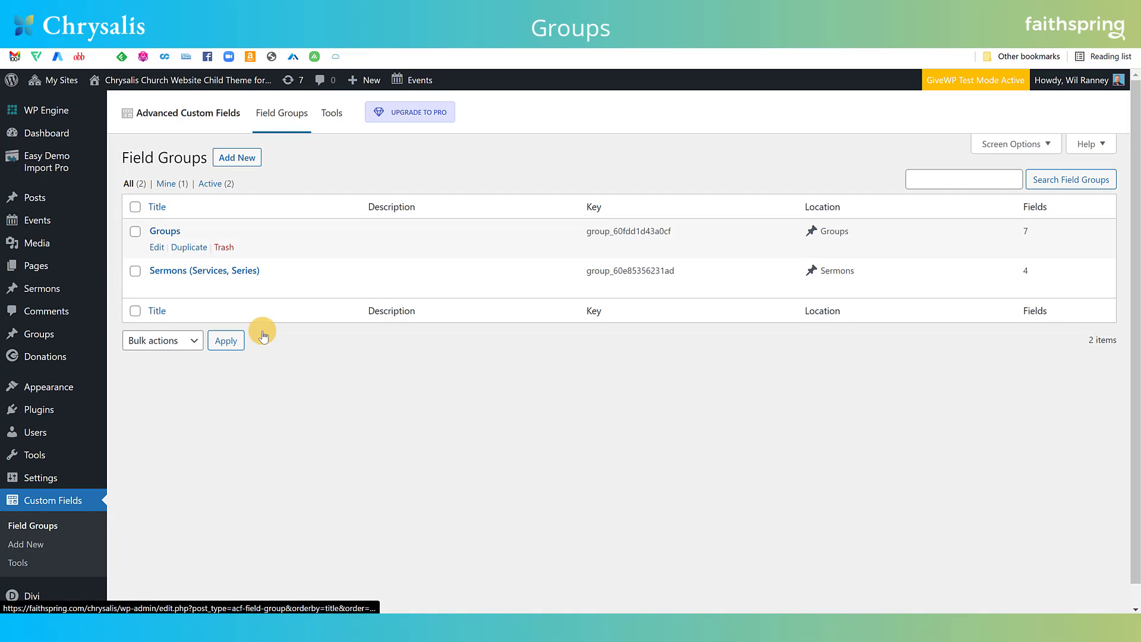
- Open the All Groups template's custom body layout in the Divi Theme Builder
scroll(20, 532, down, 1)
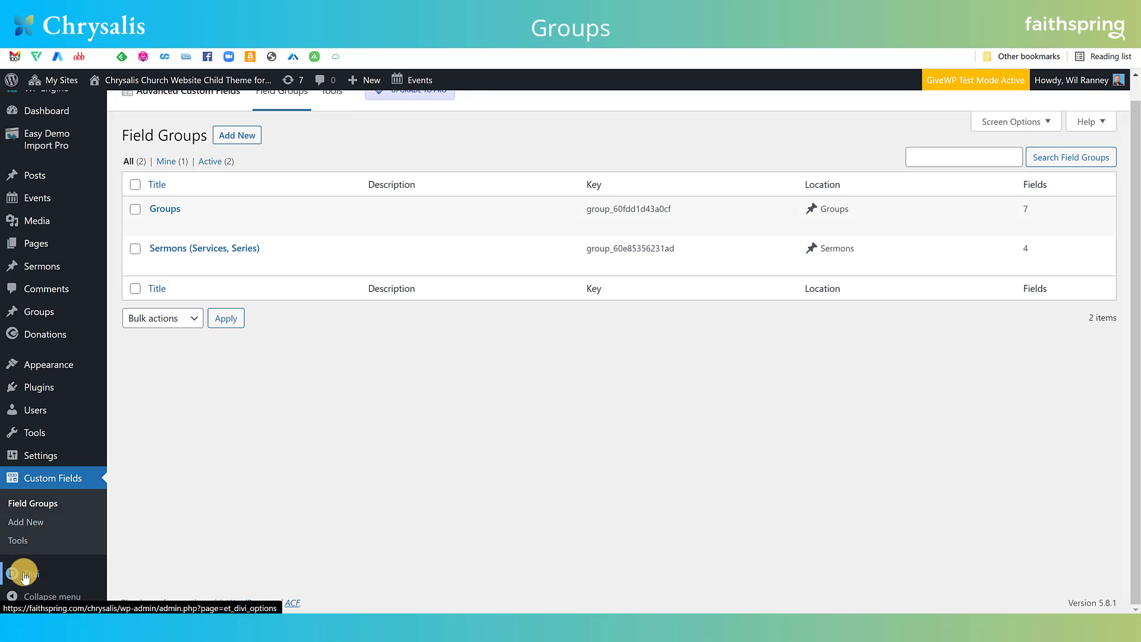
mouse_move(26, 574)
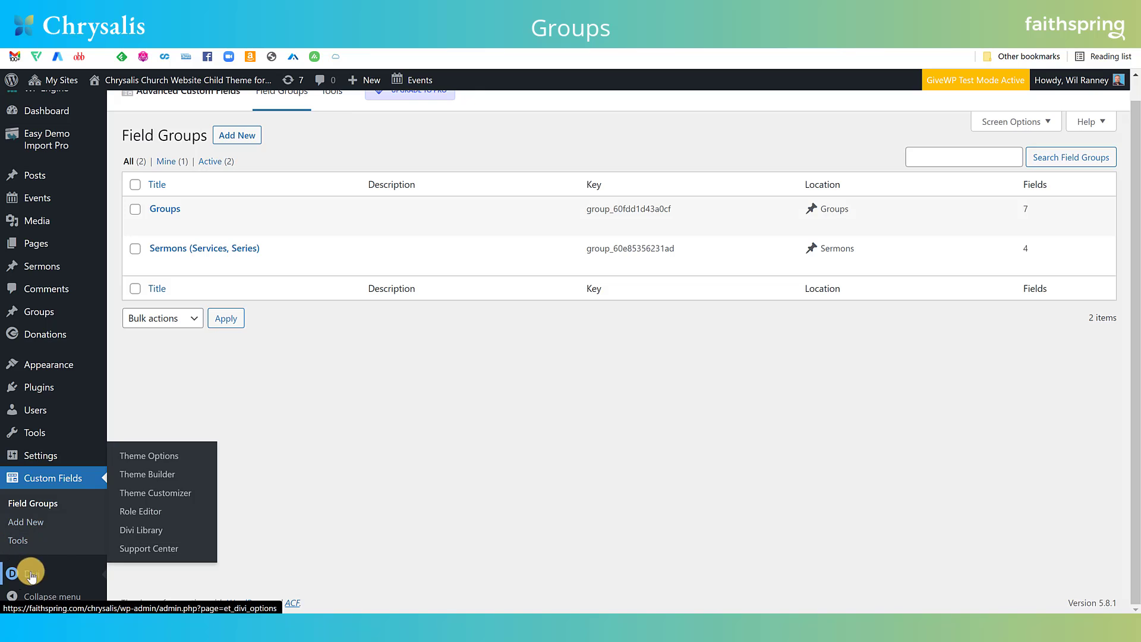
click(139, 476)
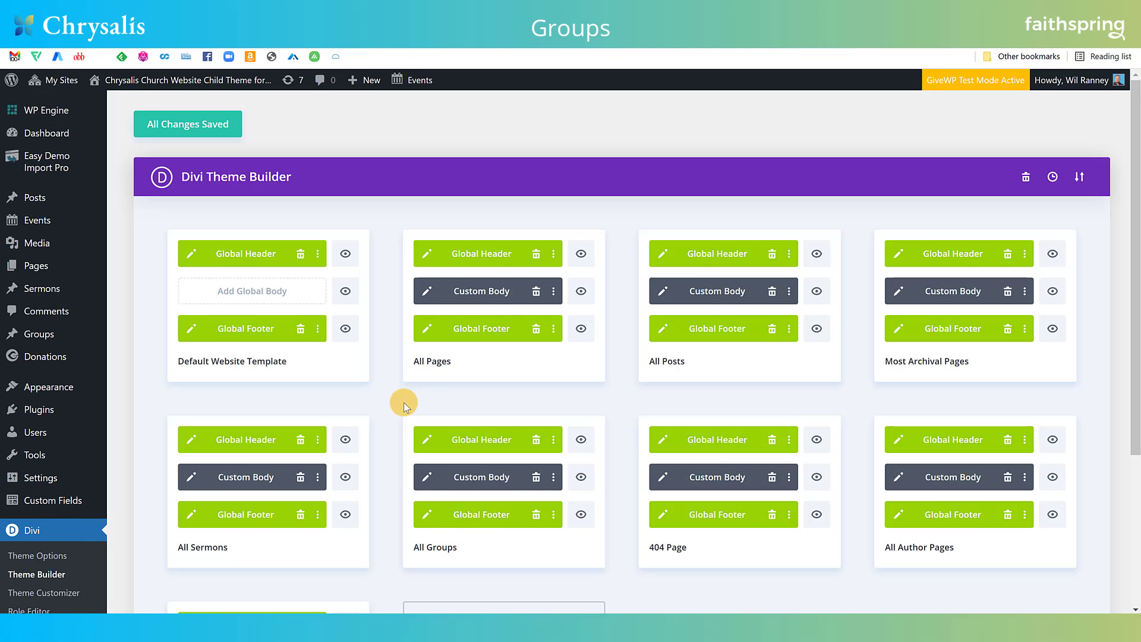
scroll(397, 406, down, 1)
scroll(395, 408, down, 3)
scroll(391, 409, down, 1)
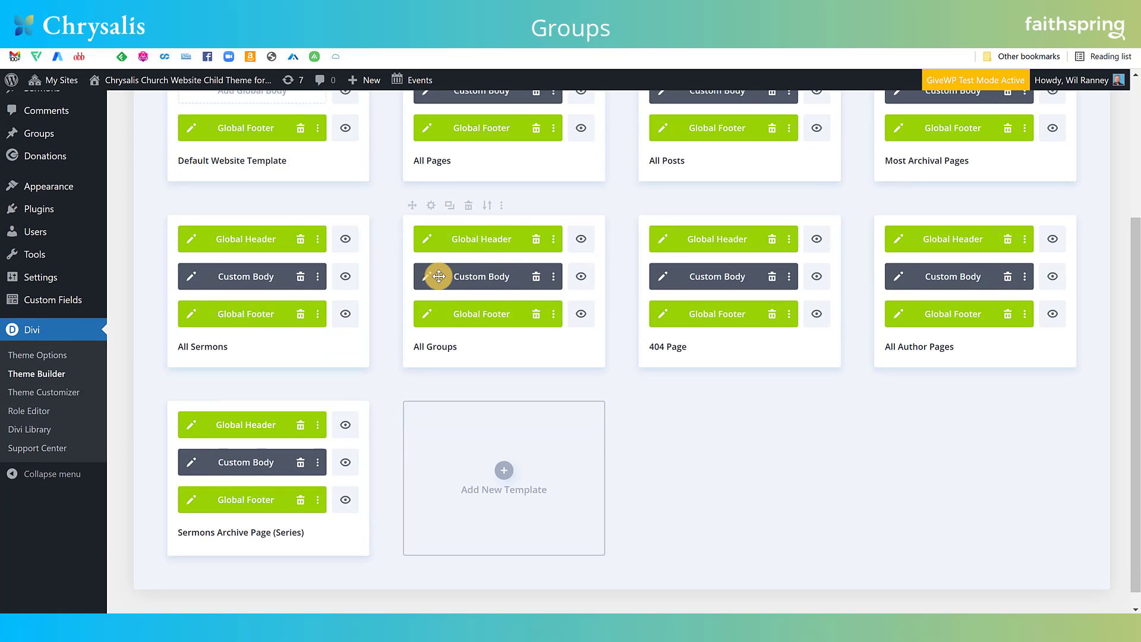
click(427, 277)
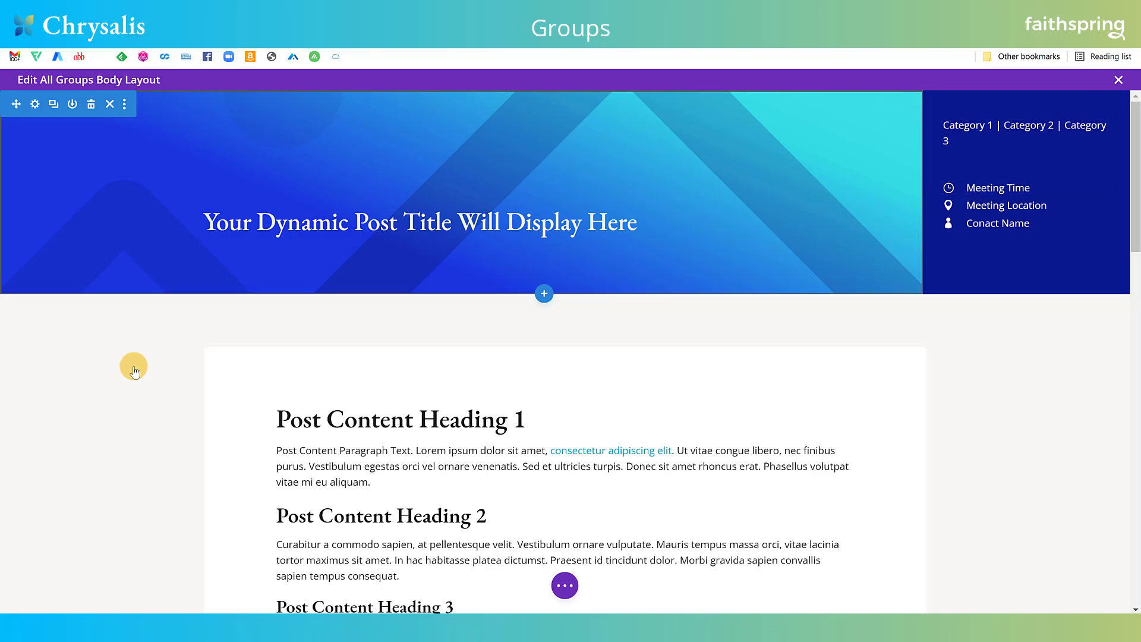
- Examine the All Groups body layout's header, post content, Meetings and Contact sections, then close the layout and return to the template overview
scroll(133, 365, down, 10)
scroll(137, 371, down, 11)
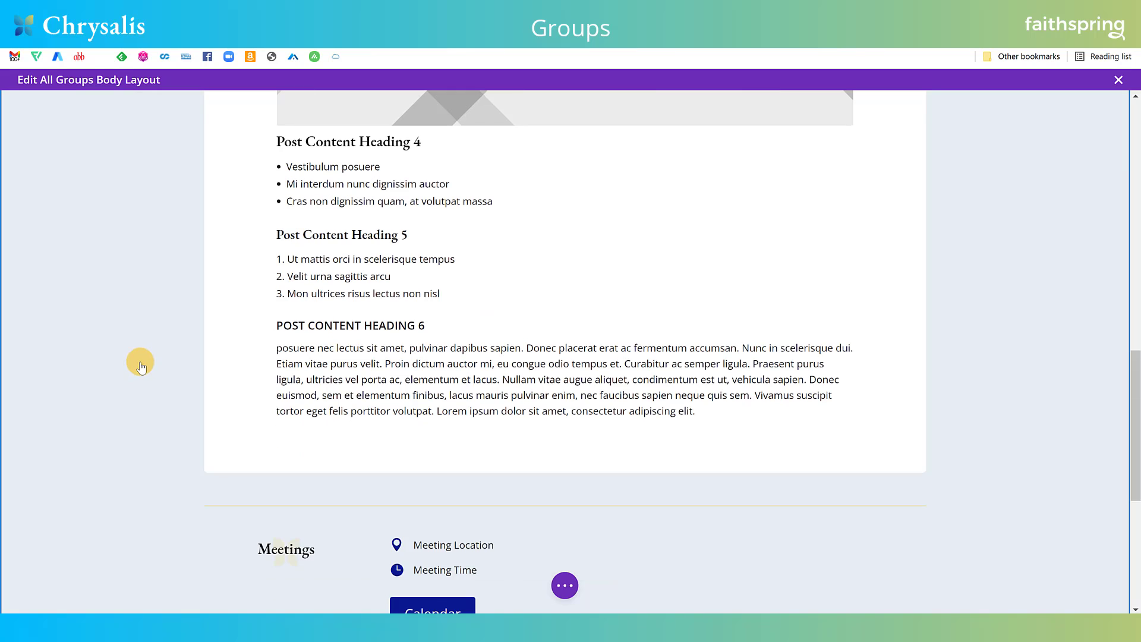
scroll(136, 365, up, 12)
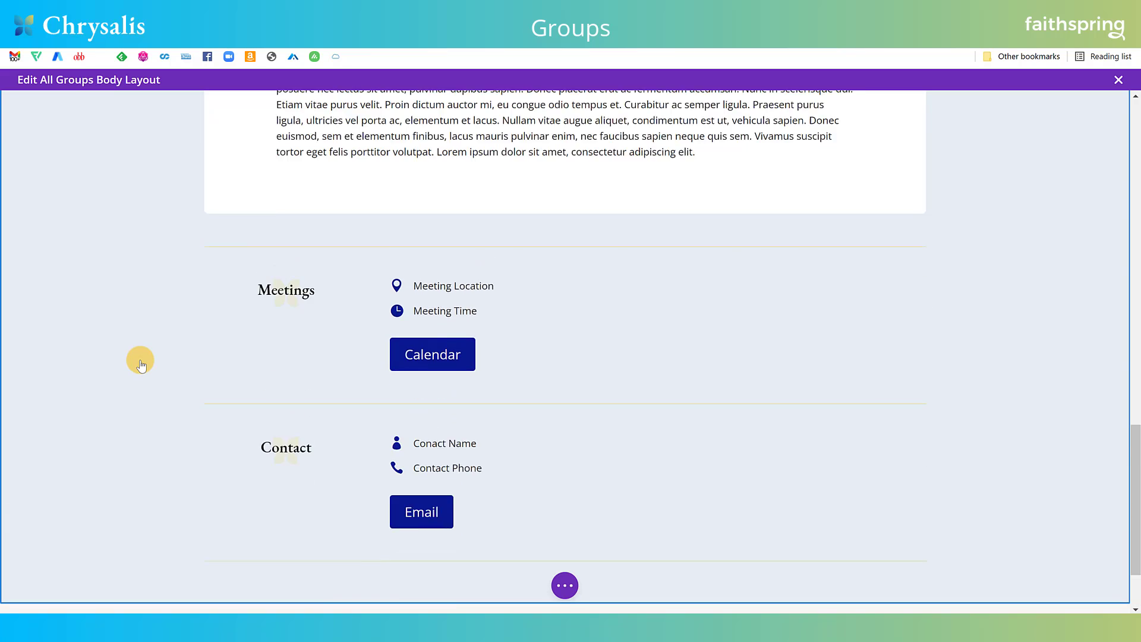
scroll(133, 365, up, 8)
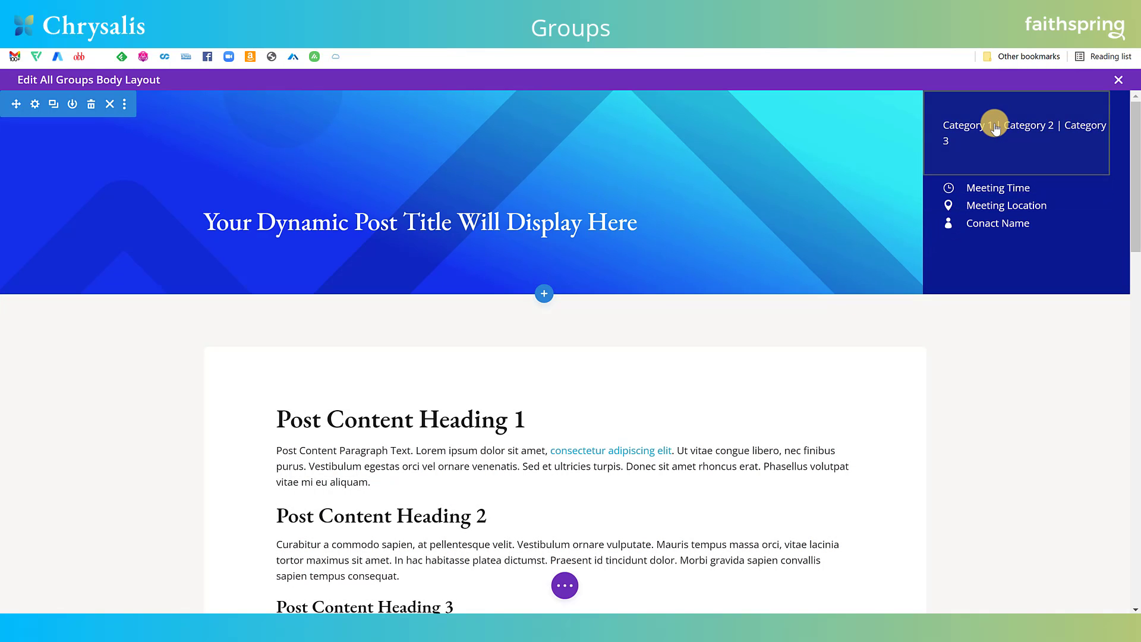
click(1119, 81)
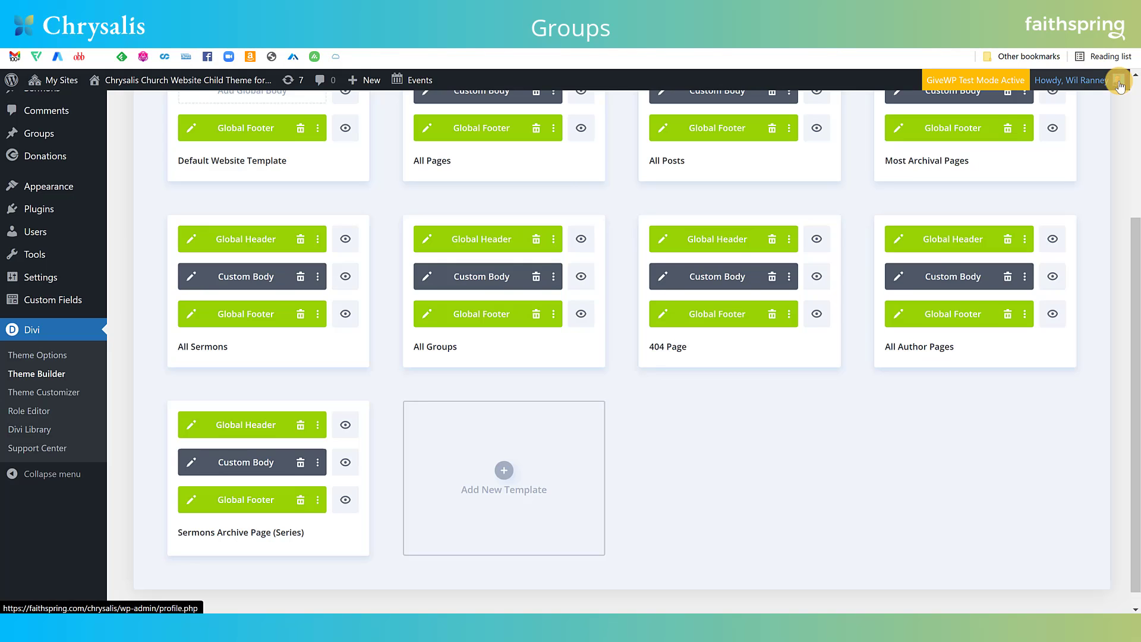
scroll(862, 330, up, 4)
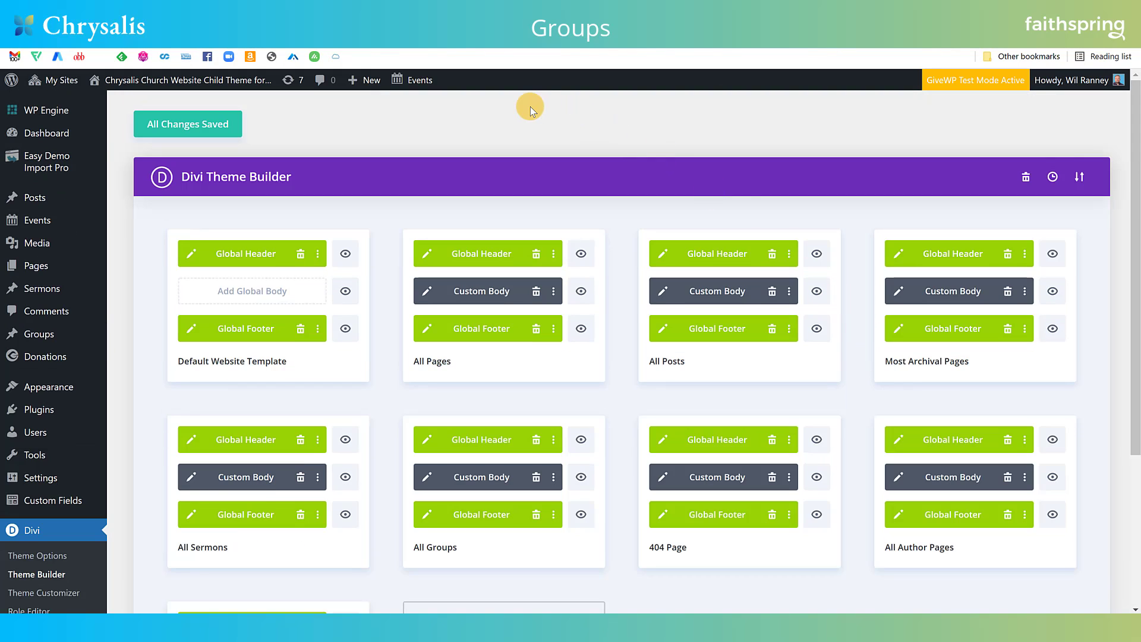